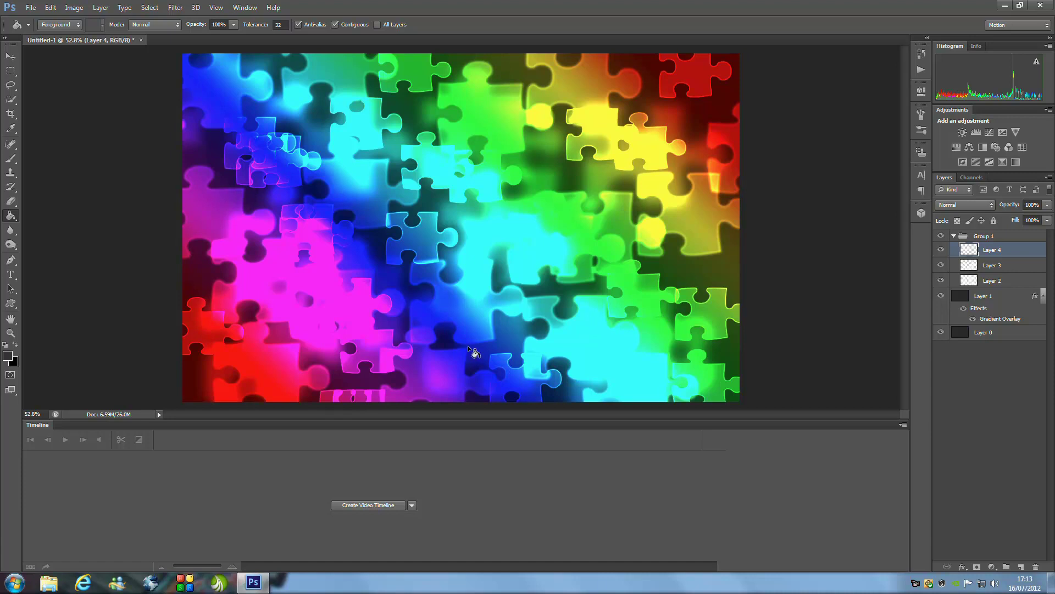
- Create a new blank document, 1920 by 1200 pixels, in RGB Color with a white background
{"action": "left_click", "coordinate": [31, 8]}
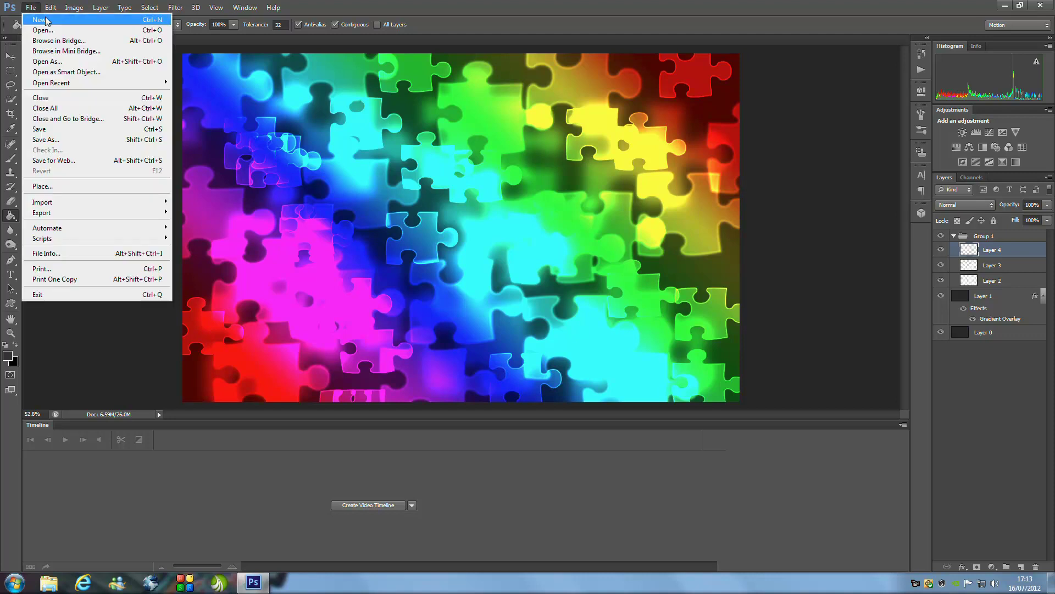
{"action": "left_click", "coordinate": [38, 15]}
{"action": "left_click_drag", "start_coordinate": [312, 190], "coordinate": [292, 190]}
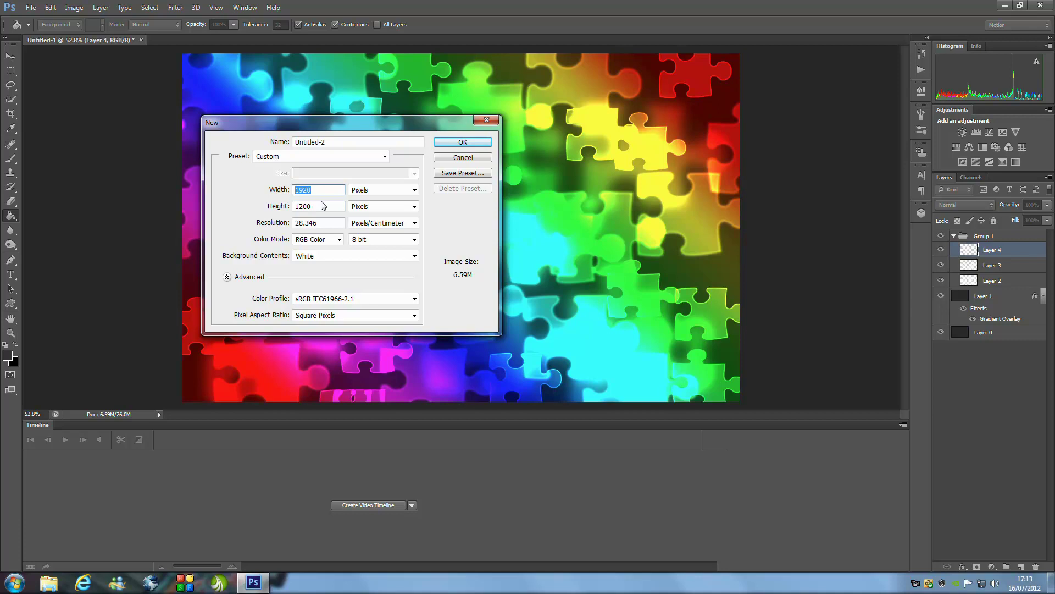
{"action": "key", "text": "Tab"}
{"action": "left_click", "coordinate": [452, 143]}
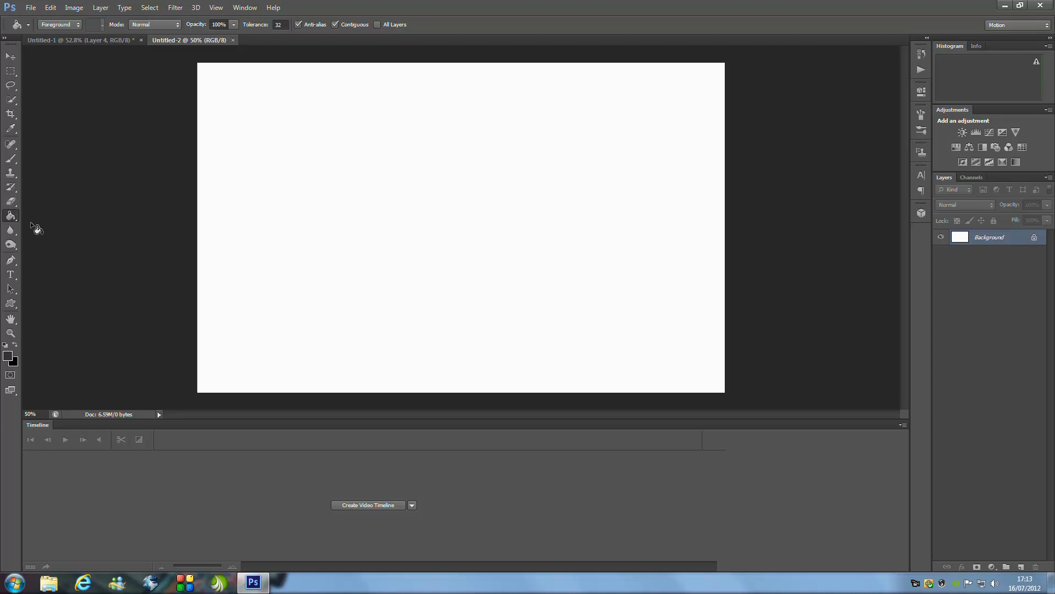
- Fill the white Background layer with the dark grey foreground colour #313030 using the Paint Bucket
{"action": "left_click", "coordinate": [7, 355]}
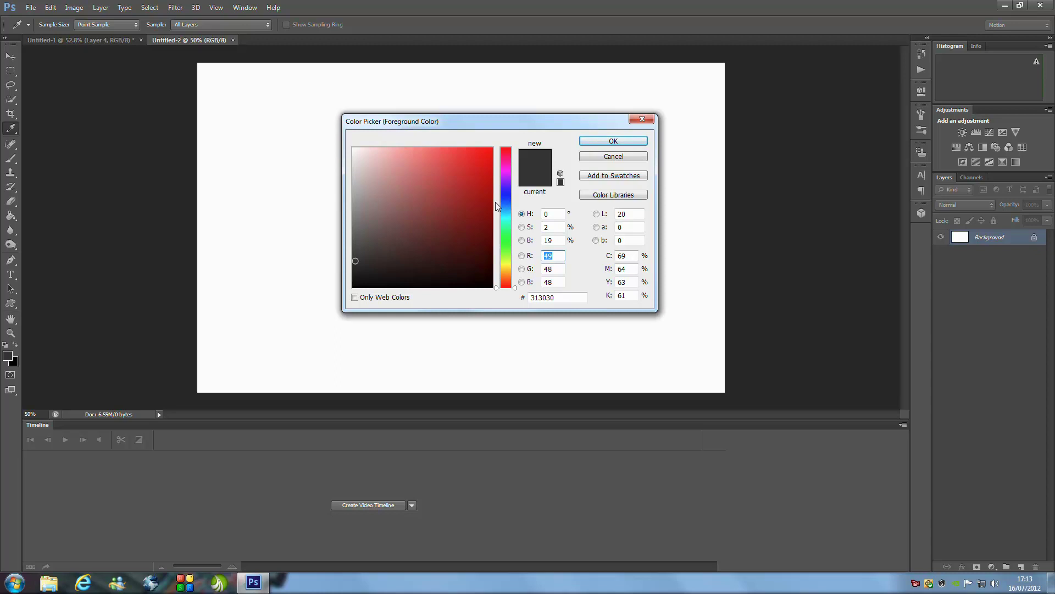
{"action": "left_click", "coordinate": [609, 143]}
{"action": "key", "text": "g"}
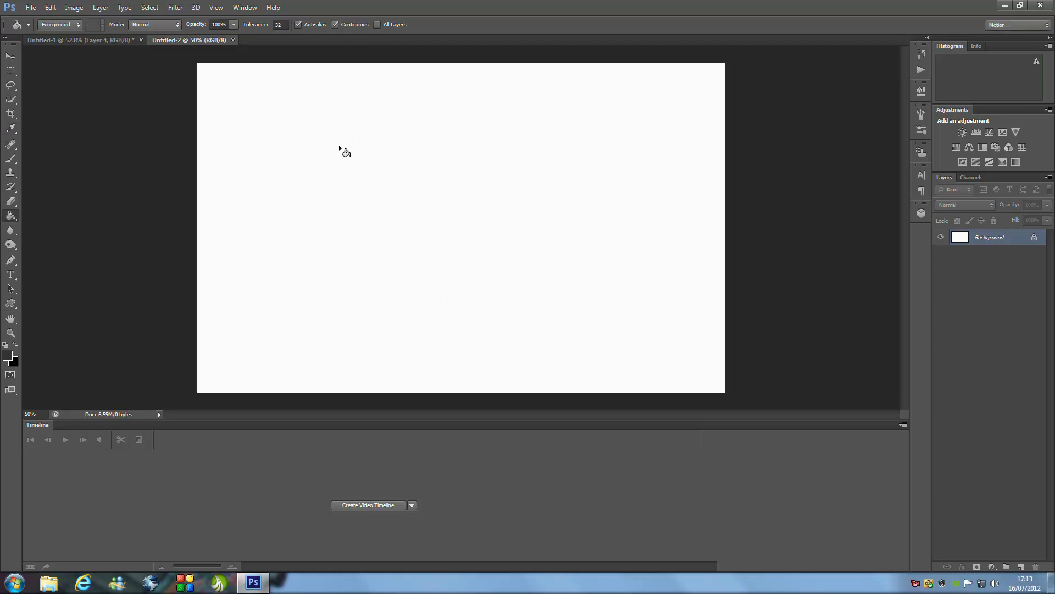
{"action": "left_click", "coordinate": [352, 160]}
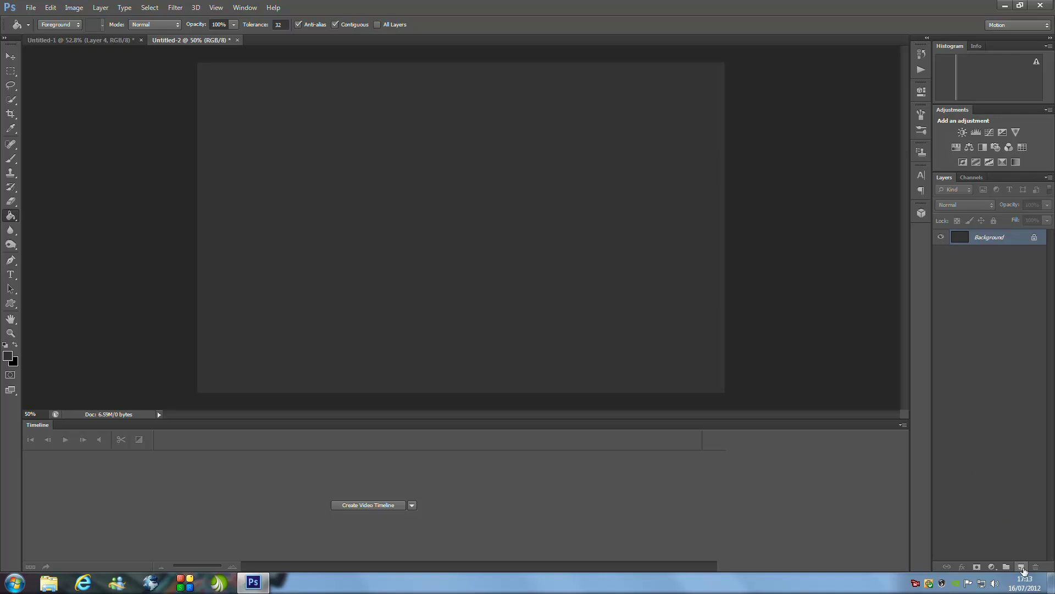
- Add a new empty layer above the Background and hide the Background layer
{"action": "left_click", "coordinate": [1020, 567]}
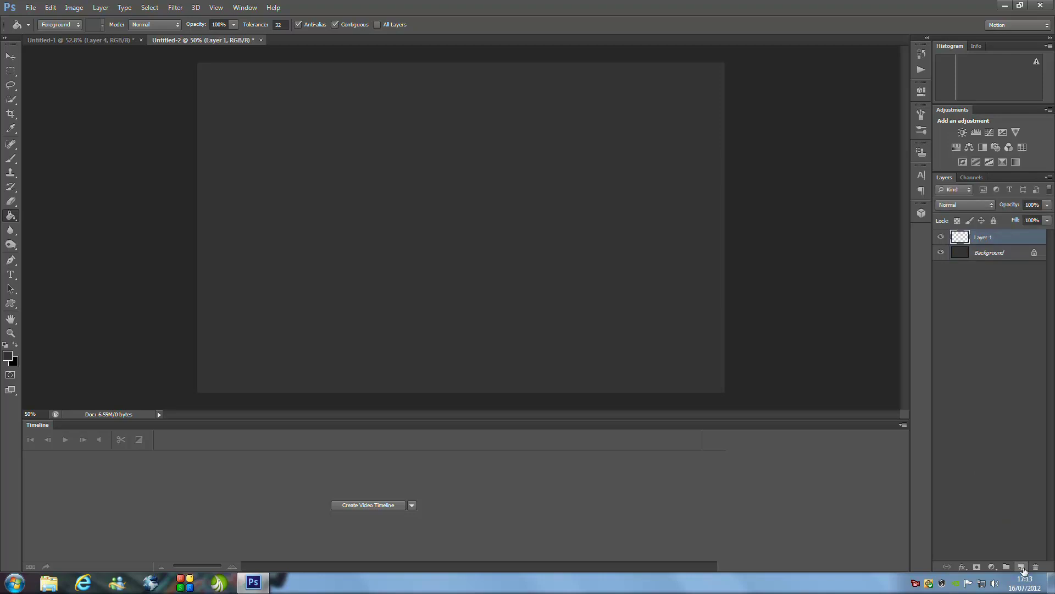
{"action": "left_click", "coordinate": [942, 254]}
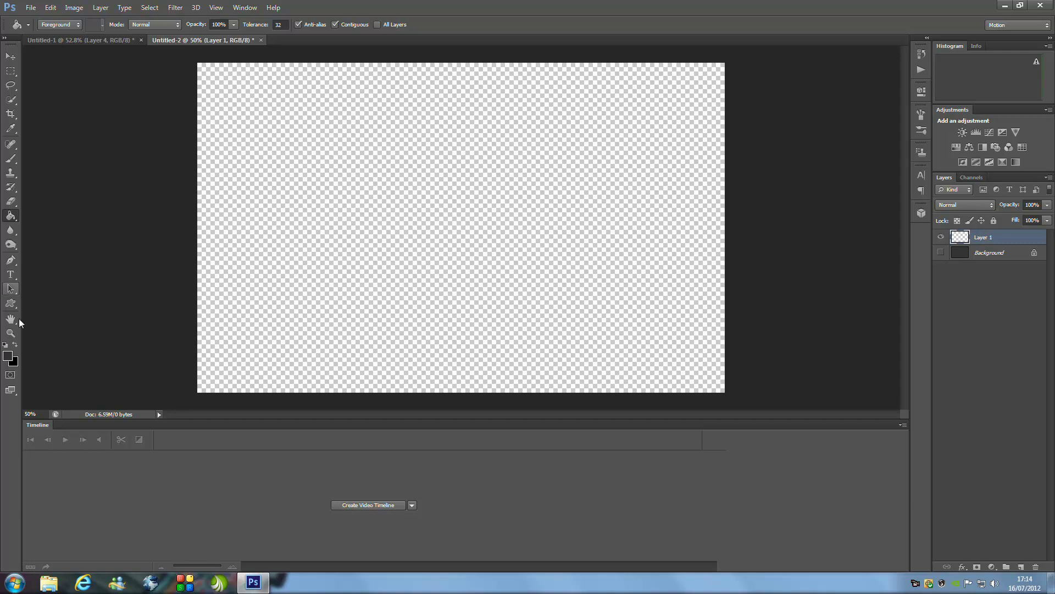
- Draw a black circle about 832 px in diameter near the middle of the canvas with the Ellipse Tool
{"action": "left_click", "coordinate": [13, 304]}
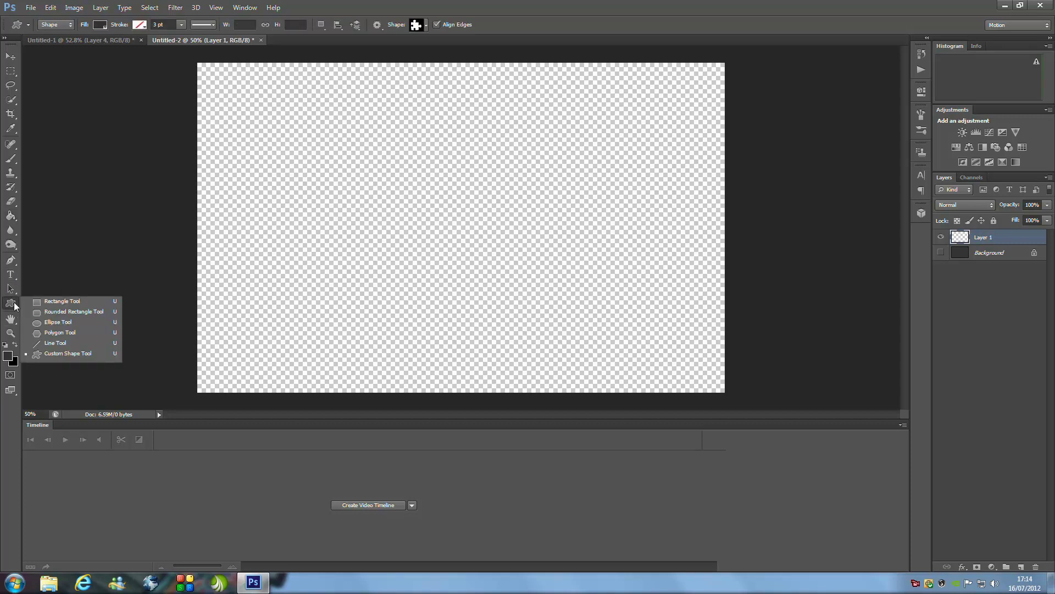
{"action": "left_click", "coordinate": [55, 325]}
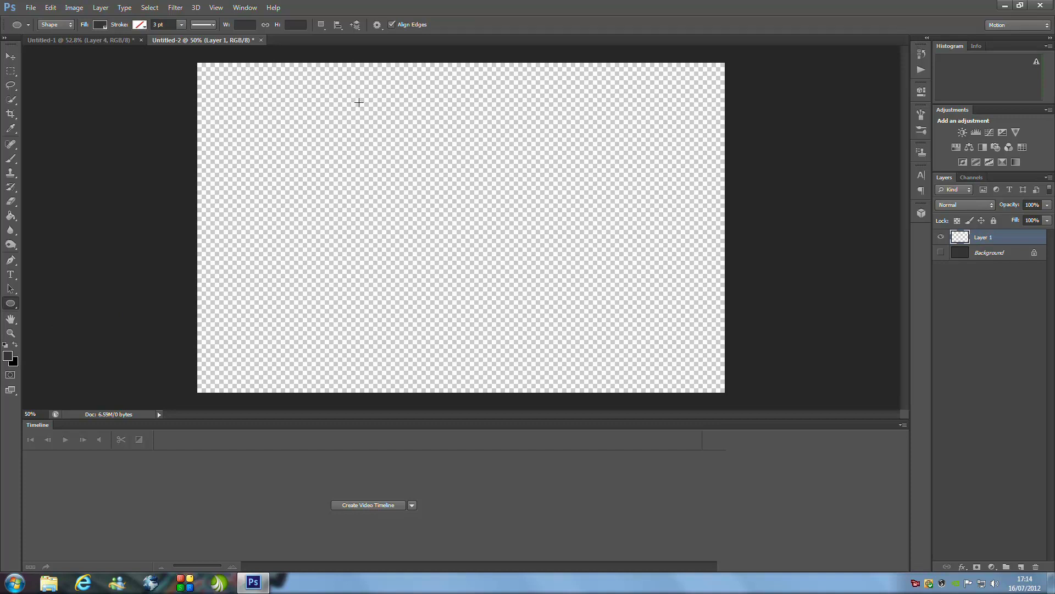
{"action": "left_click_drag", "start_coordinate": [338, 102], "coordinate": [530, 358]}
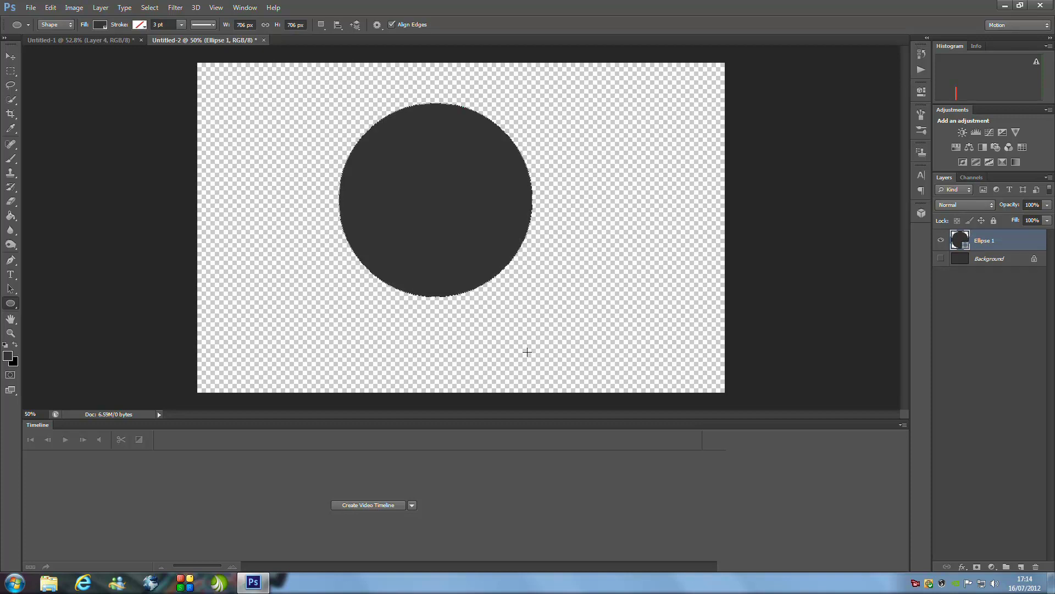
{"action": "key", "text": "ctrl+z"}
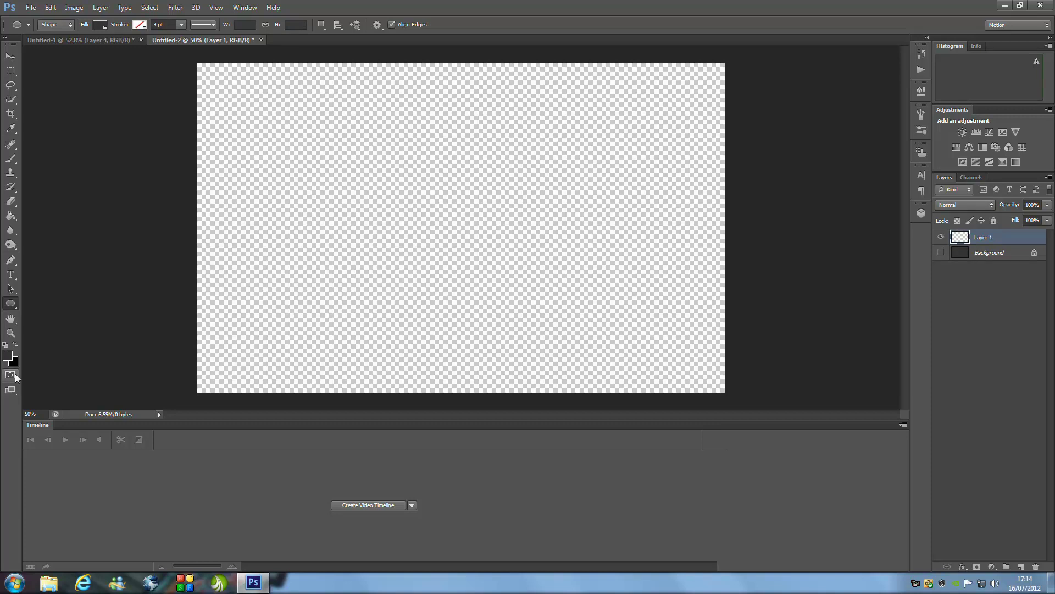
{"action": "key", "text": "d"}
{"action": "left_click_drag", "start_coordinate": [386, 120], "coordinate": [631, 384]}
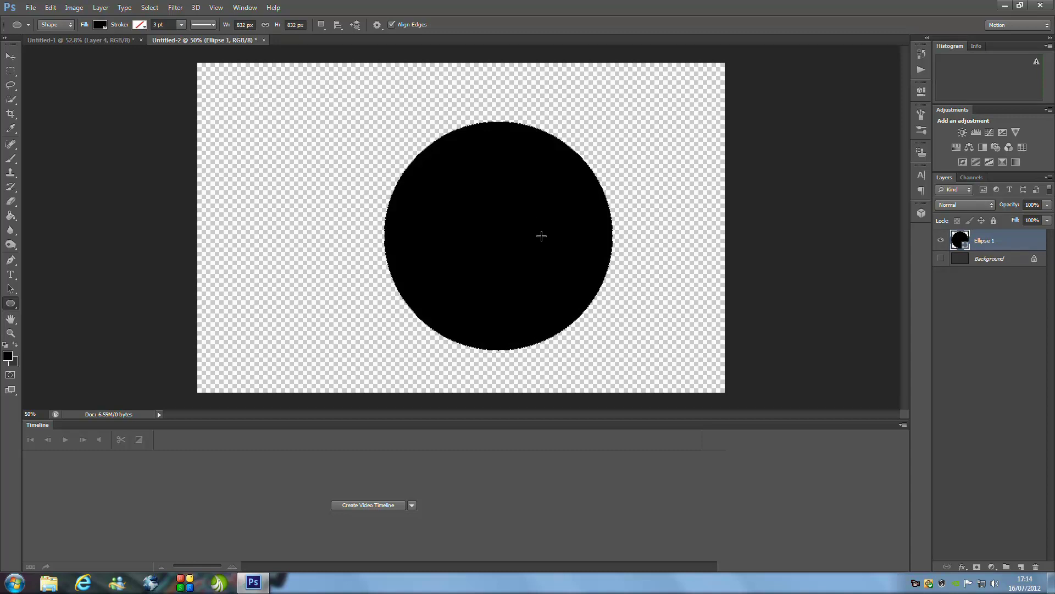
- Set the circle layer's fill to 50%, keeping its colour black
{"action": "left_click", "coordinate": [1039, 220]}
{"action": "type", "text": "50"}
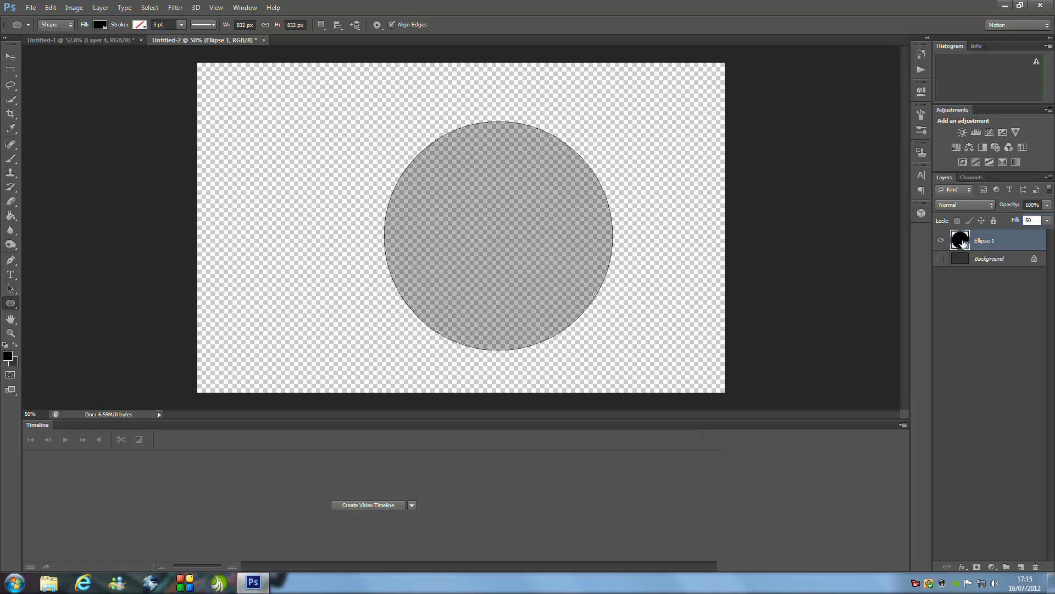
{"action": "double_click", "coordinate": [963, 240]}
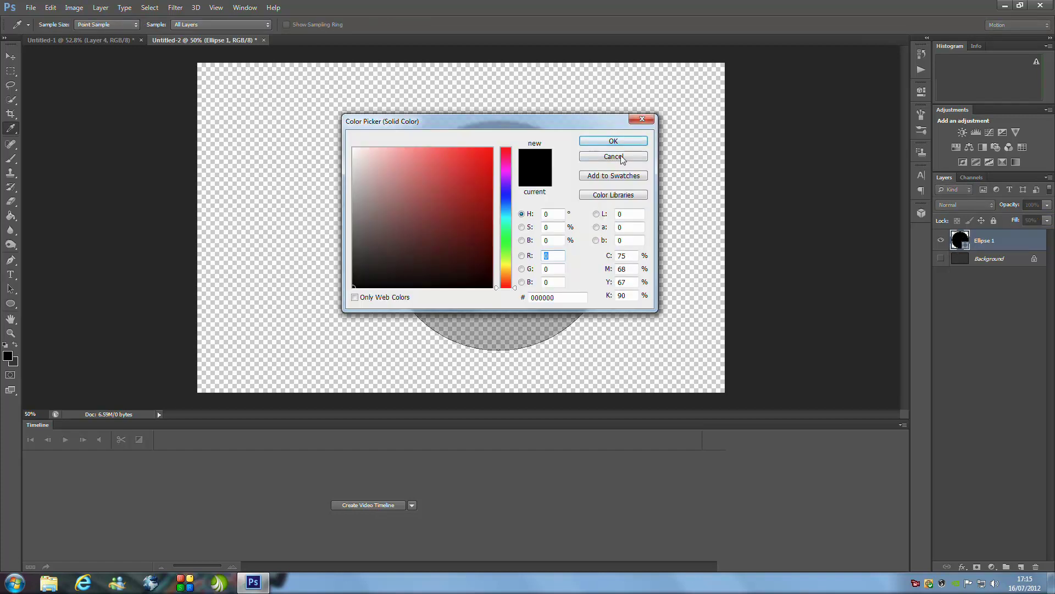
{"action": "key", "text": "Escape"}
- Add a black Stroke layer style to the circle with a size of 10 px and the position set to Inside
{"action": "double_click", "coordinate": [1010, 244]}
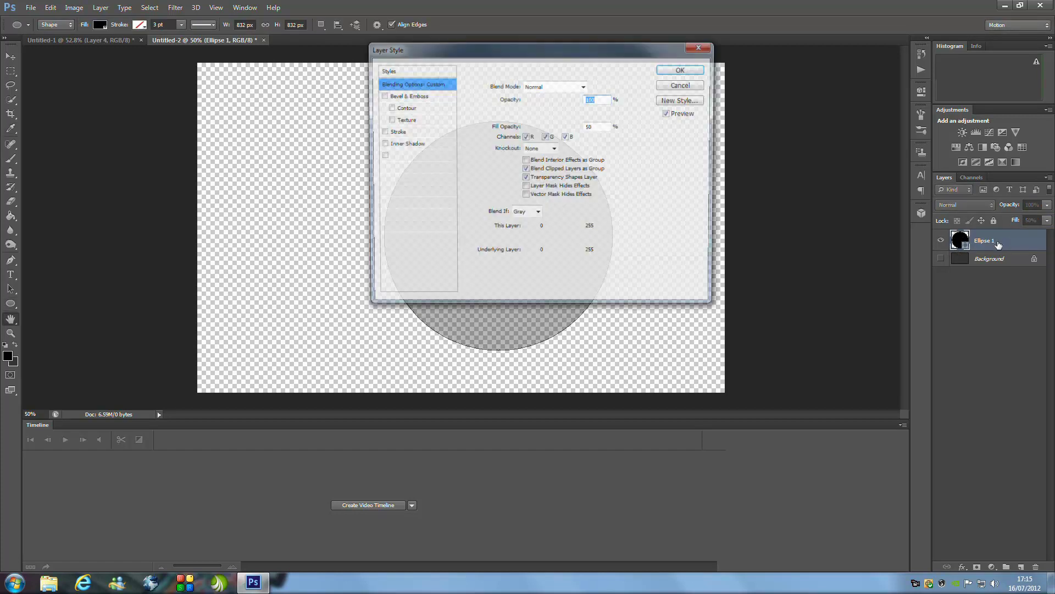
{"action": "left_click", "coordinate": [394, 133]}
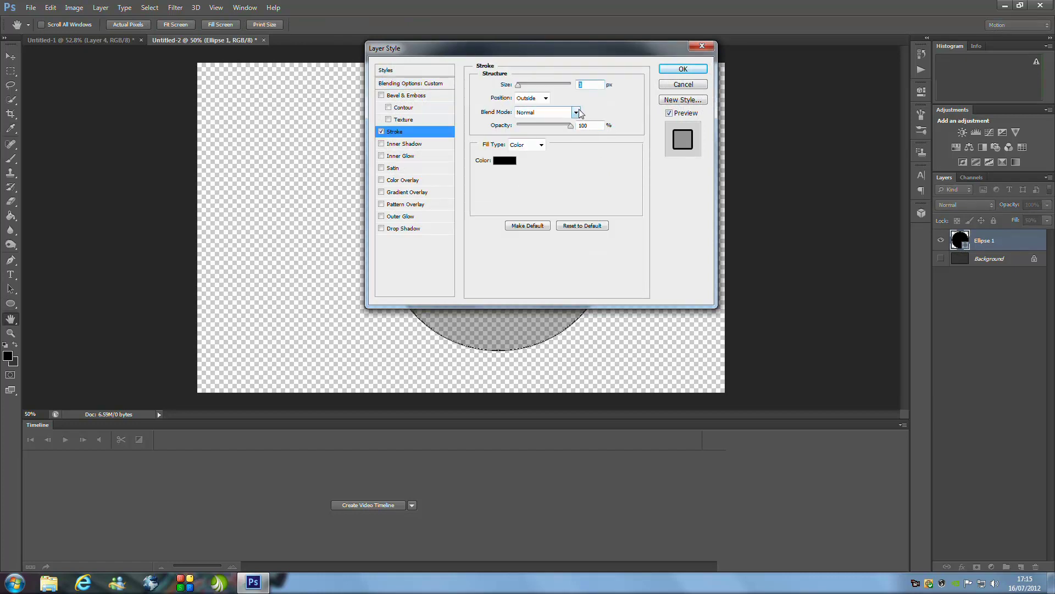
{"action": "type", "text": "10"}
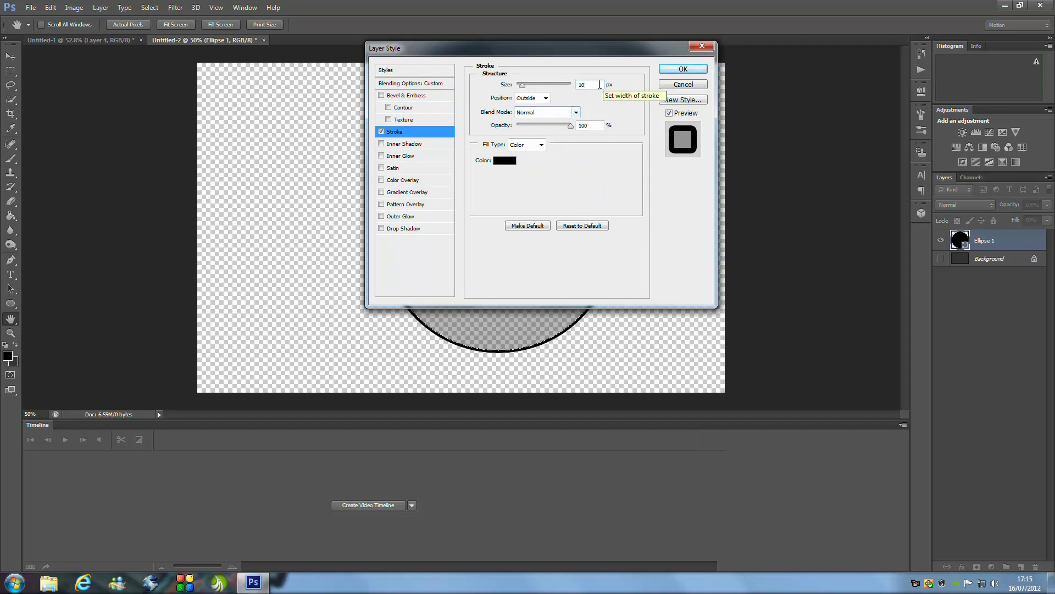
{"action": "left_click", "coordinate": [536, 99]}
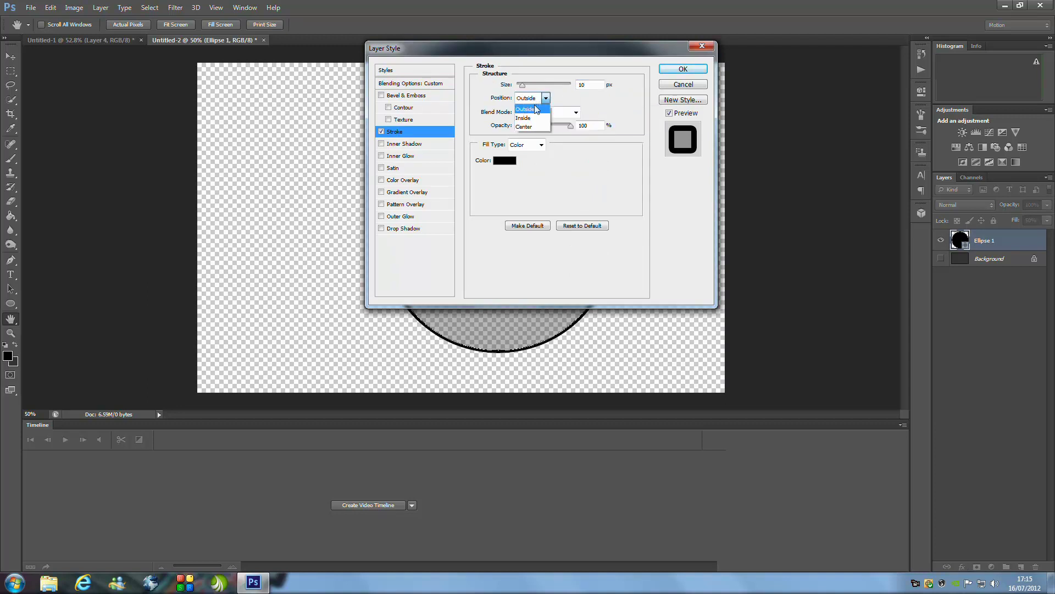
{"action": "left_click", "coordinate": [536, 118]}
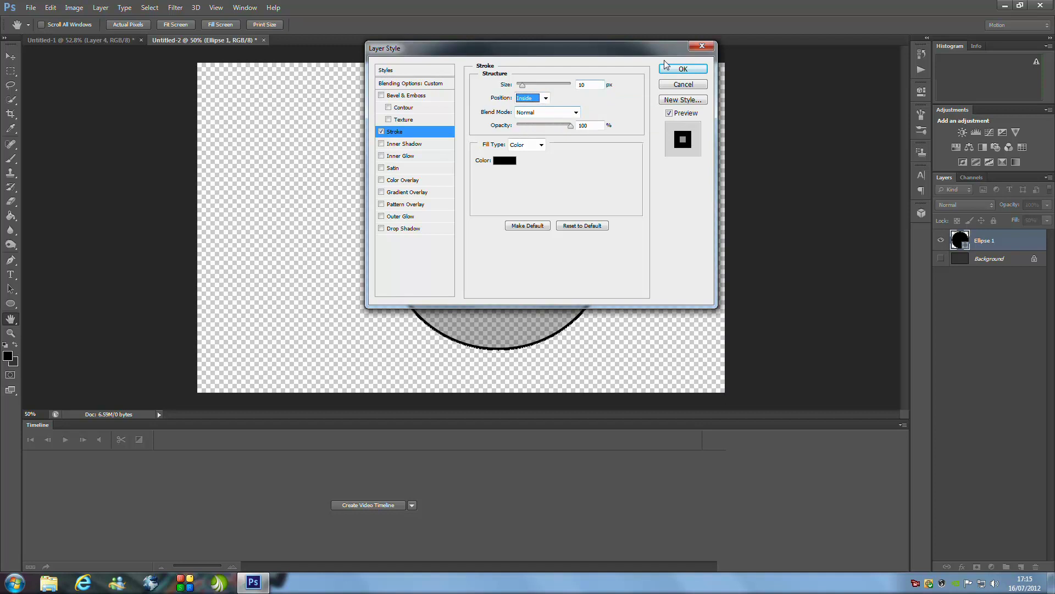
{"action": "left_click", "coordinate": [681, 69]}
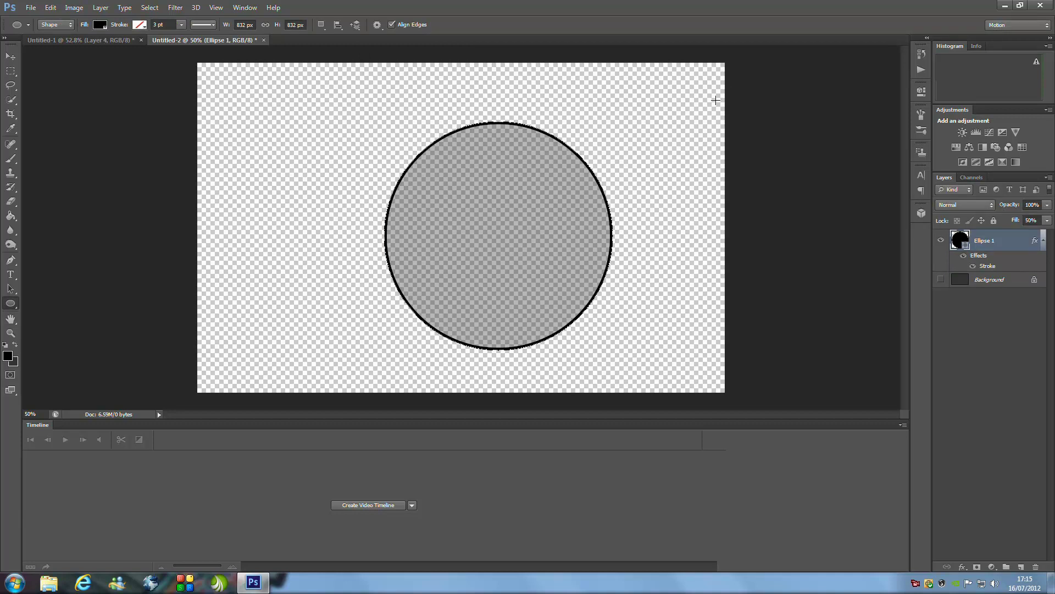
- Try to define the stroked circle as a brush preset
{"action": "left_click", "coordinate": [55, 10]}
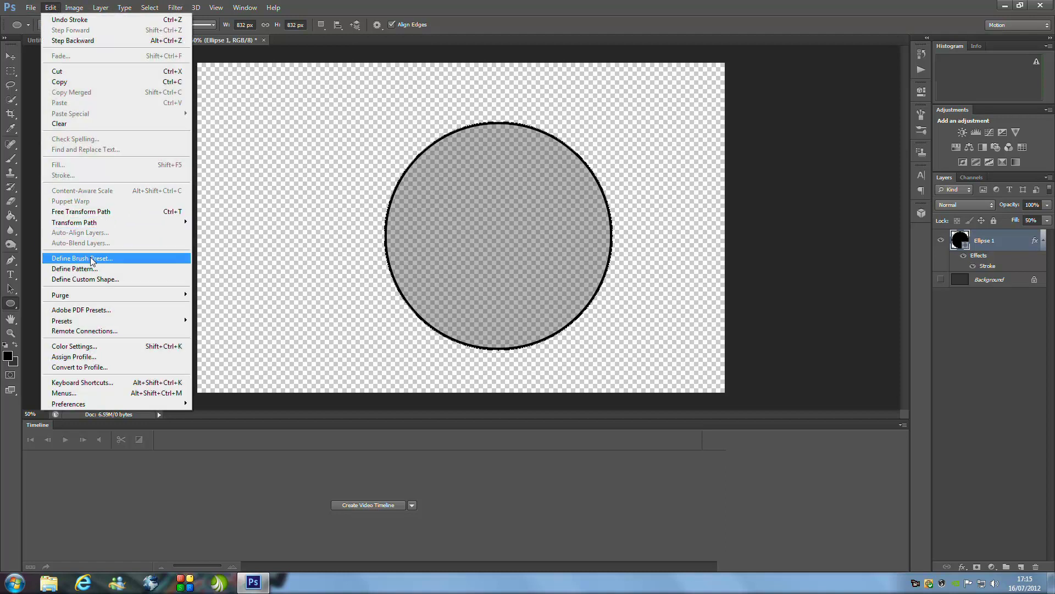
{"action": "left_click", "coordinate": [91, 259]}
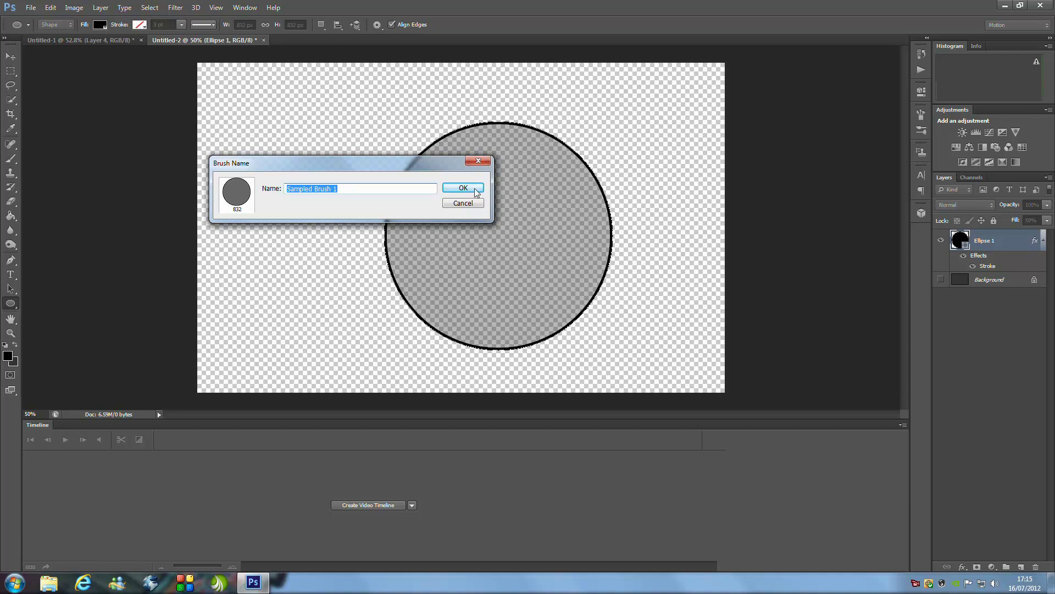
{"action": "left_click", "coordinate": [458, 201]}
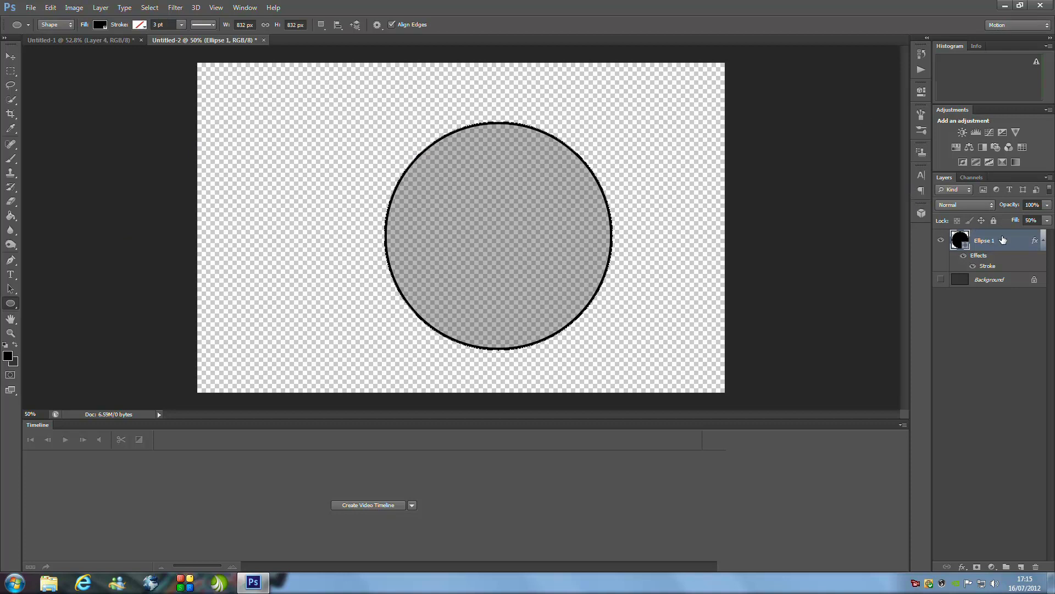
- Delete the circle layer and add a new empty layer above the visible Background
{"action": "key", "text": "Delete"}
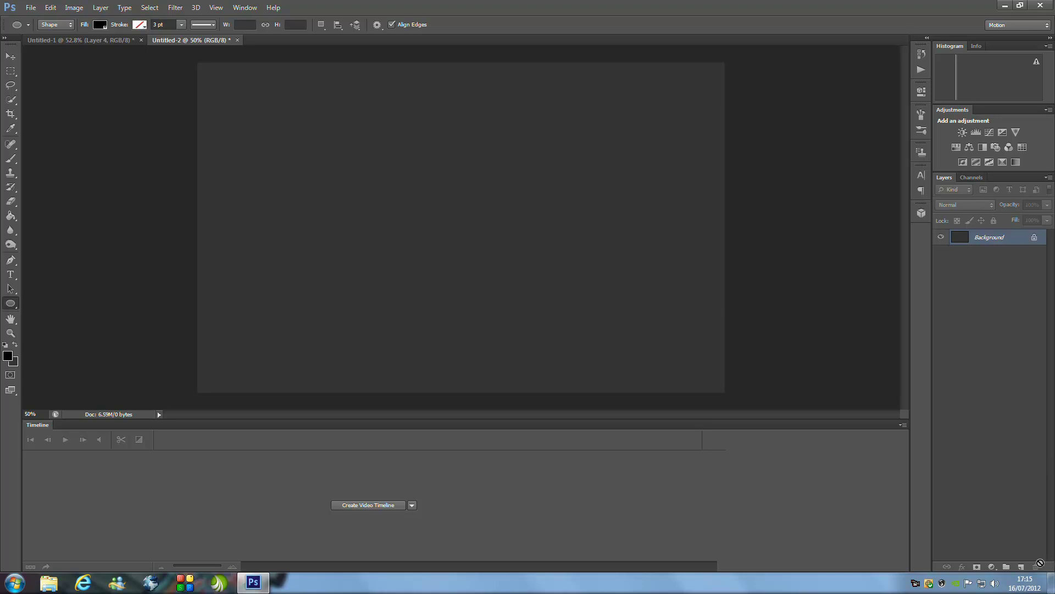
{"action": "left_click", "coordinate": [1020, 567]}
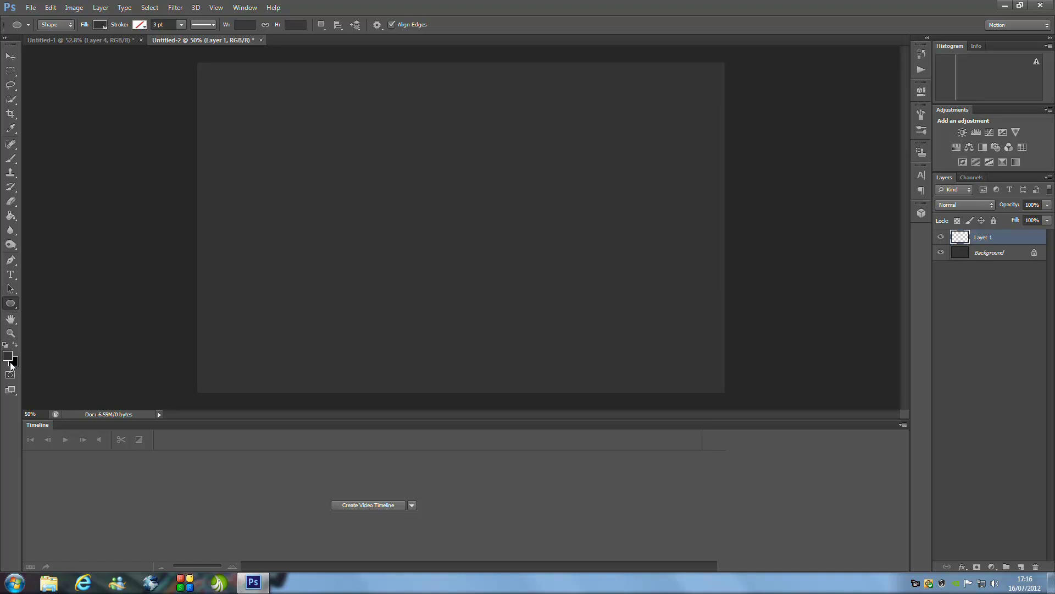
- Fill the new Layer 1 with dark grey #313030 using the Paint Bucket
{"action": "left_click", "coordinate": [8, 357]}
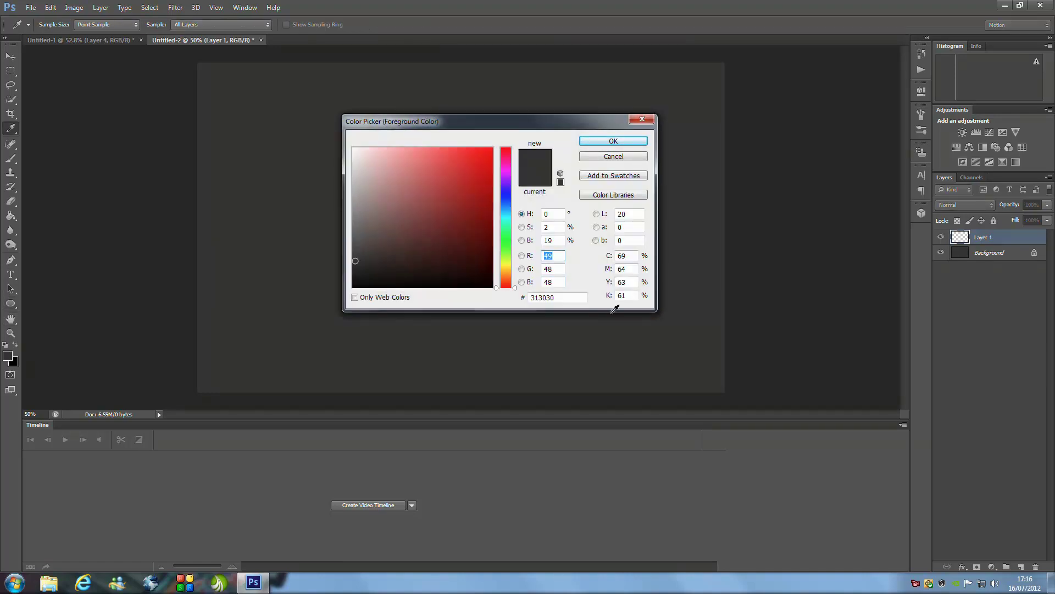
{"action": "left_click", "coordinate": [615, 142]}
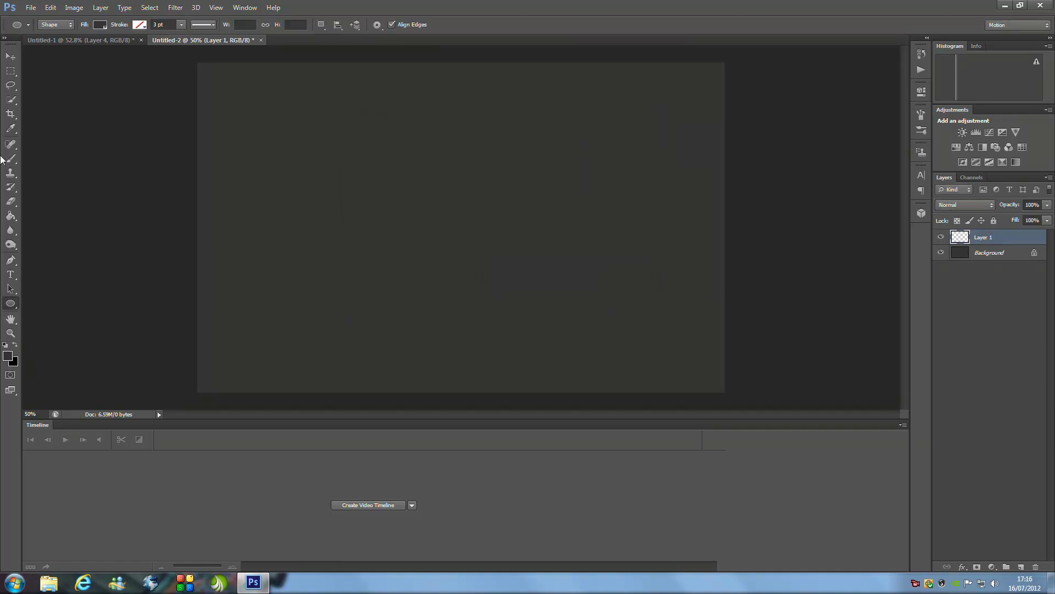
{"action": "left_click", "coordinate": [11, 215]}
{"action": "left_click", "coordinate": [434, 204]}
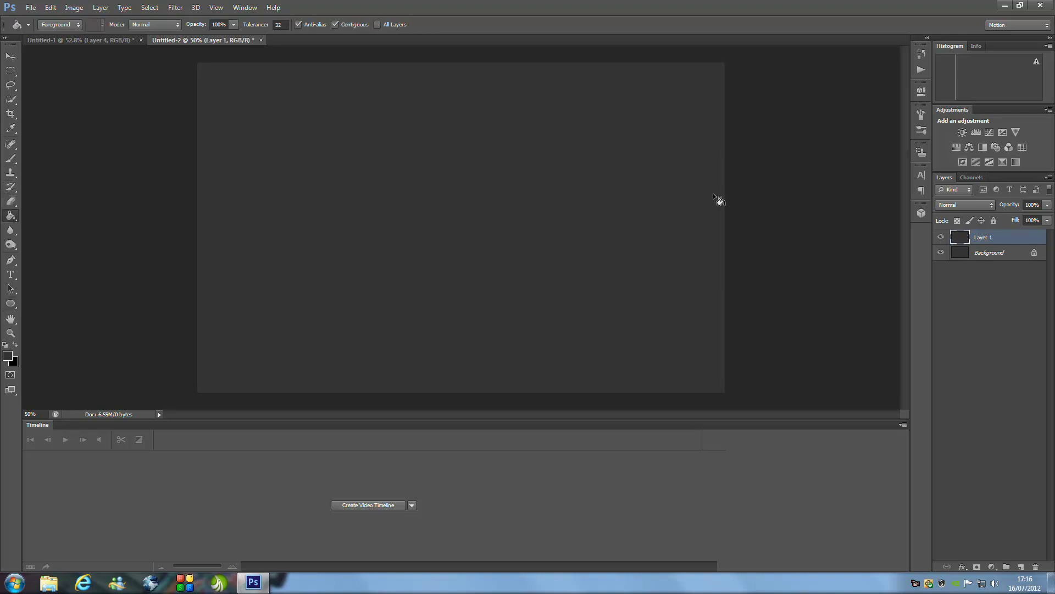
- Add a Gradient Overlay layer style to Layer 1 using the Spectrum gradient preset
{"action": "double_click", "coordinate": [1030, 243]}
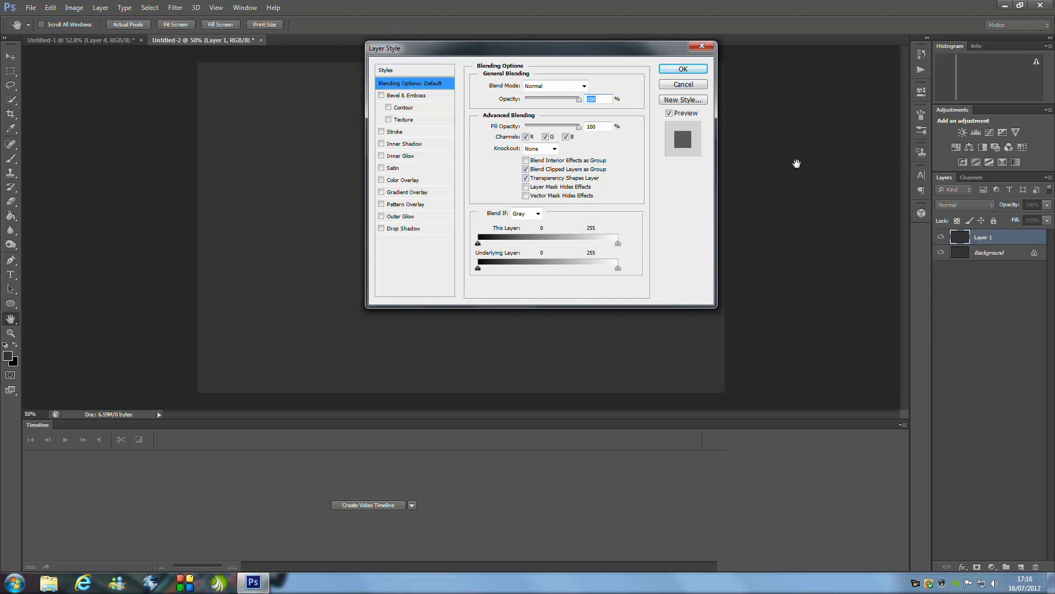
{"action": "left_click", "coordinate": [410, 192]}
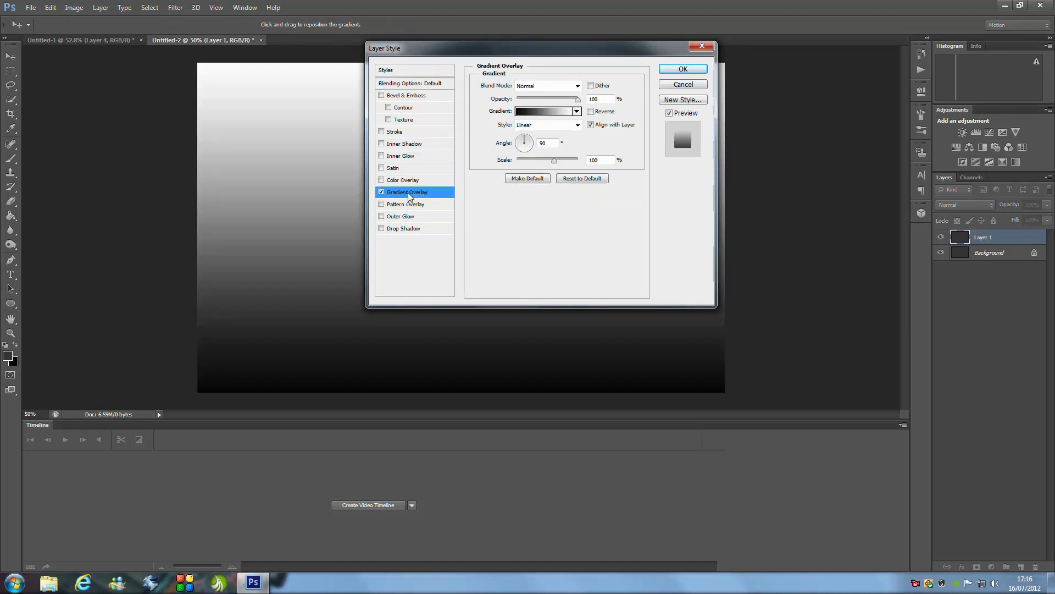
{"action": "left_click", "coordinate": [538, 114]}
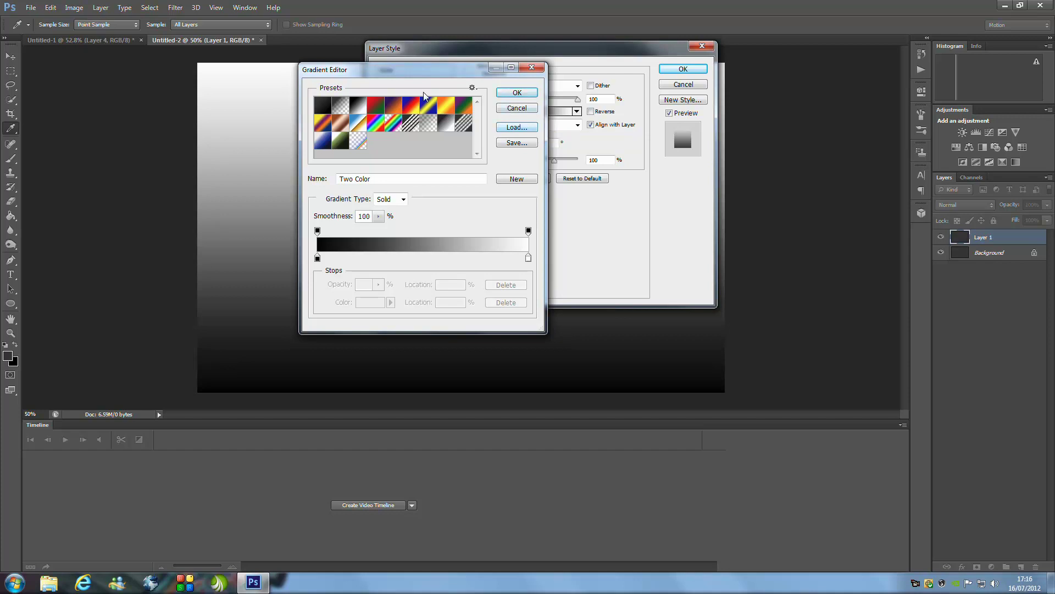
{"action": "left_click", "coordinate": [377, 123]}
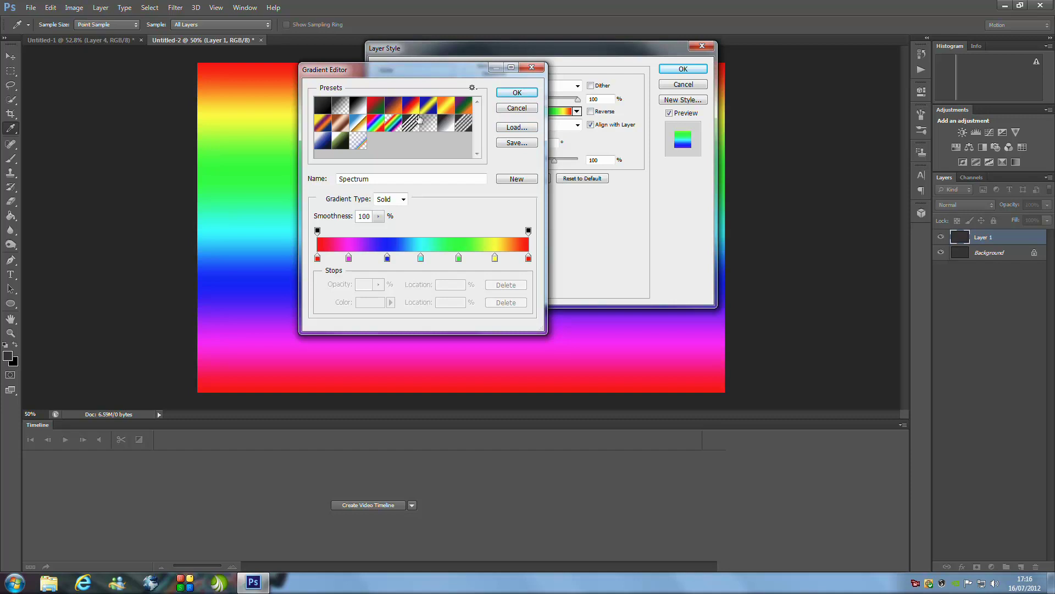
{"action": "left_click", "coordinate": [508, 94]}
- Set the Gradient Overlay's blend mode to Overlay and its angle to 45°, and apply the layer style
{"action": "left_click", "coordinate": [550, 87]}
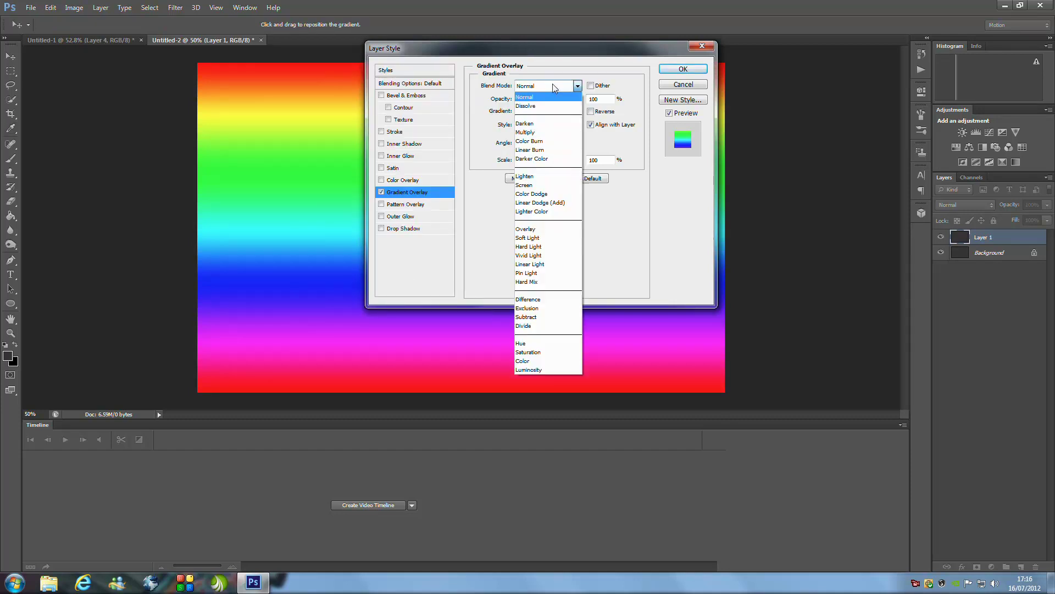
{"action": "left_click", "coordinate": [578, 228]}
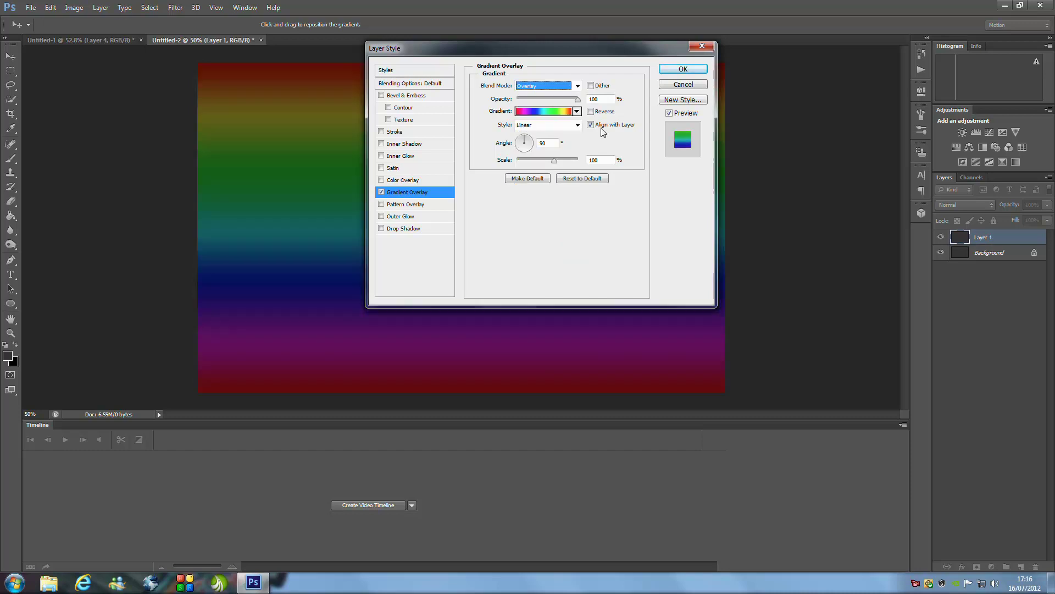
{"action": "left_click", "coordinate": [545, 144]}
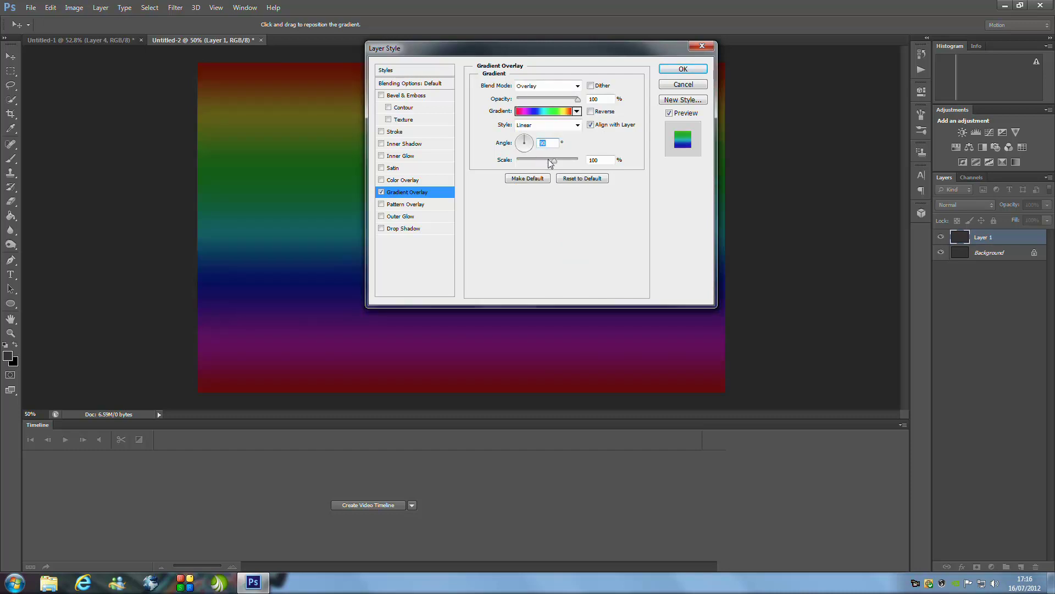
{"action": "type", "text": "45"}
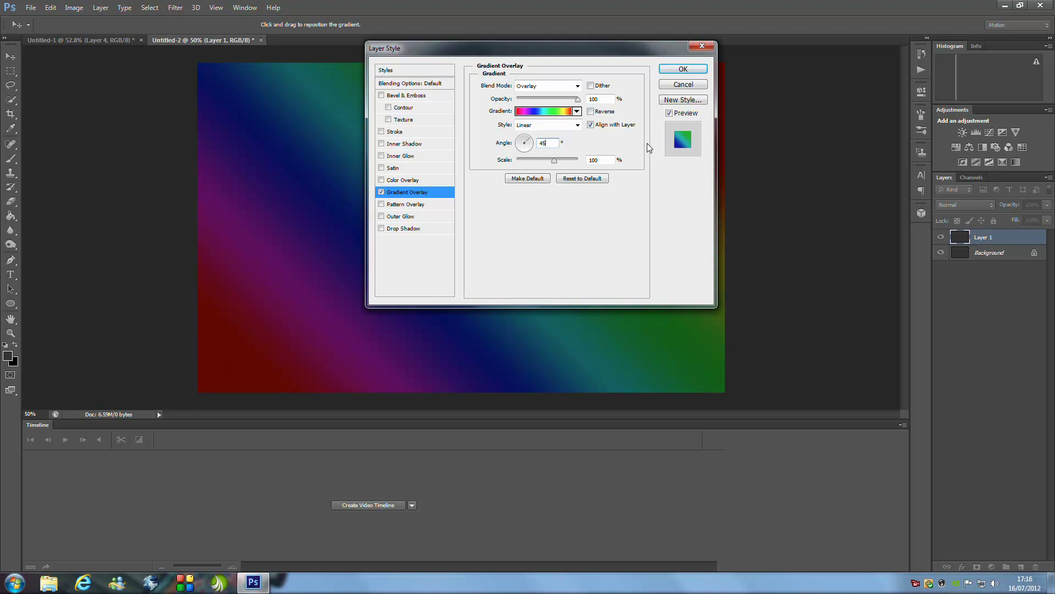
{"action": "left_click", "coordinate": [689, 70]}
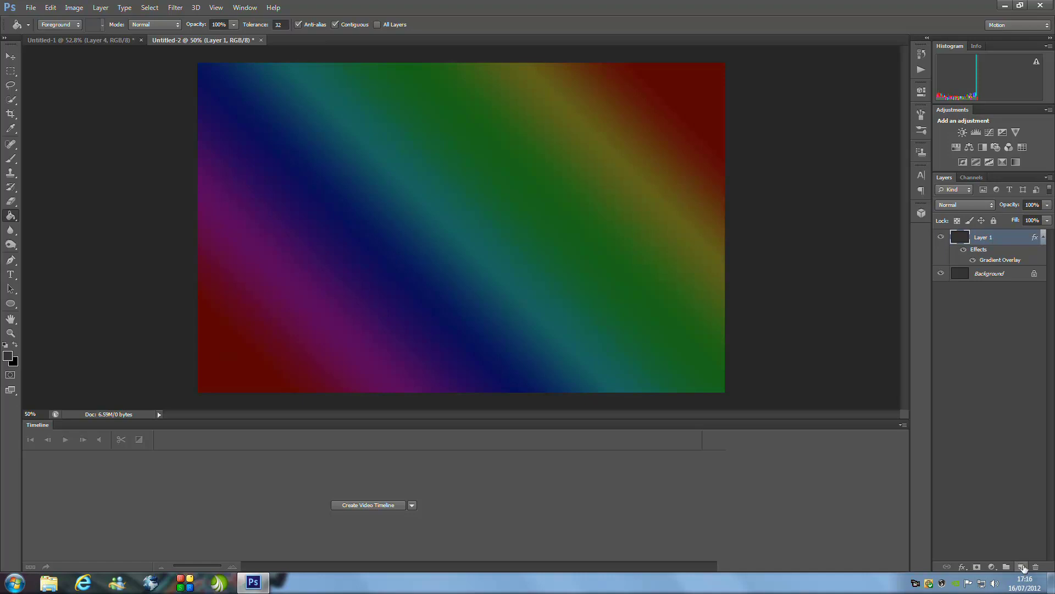
- Add a new empty layer above Layer 1 and move it into a new layer group
{"action": "left_click", "coordinate": [1021, 567]}
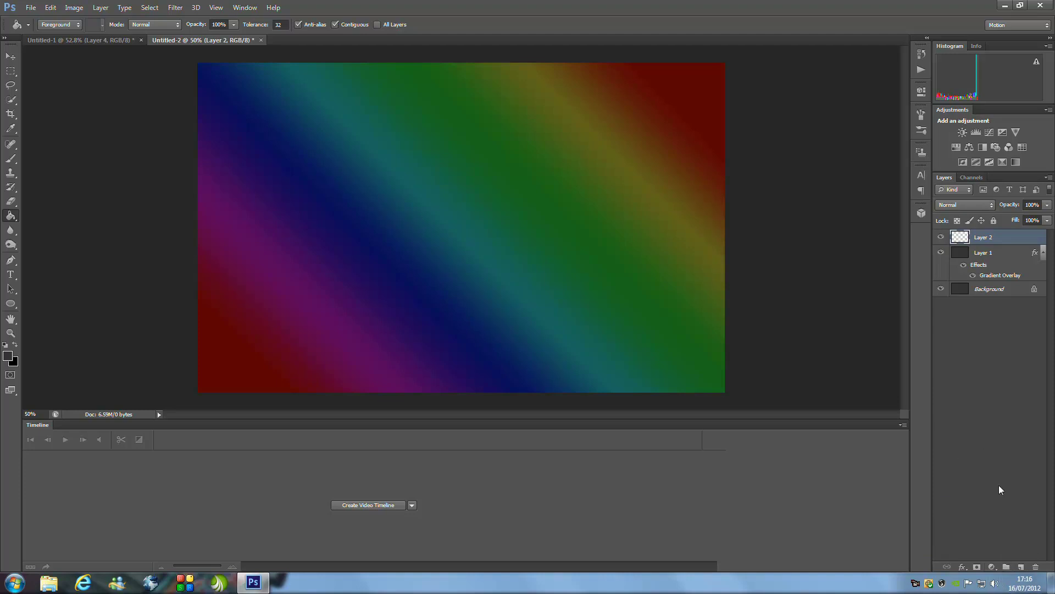
{"action": "left_click", "coordinate": [1007, 567]}
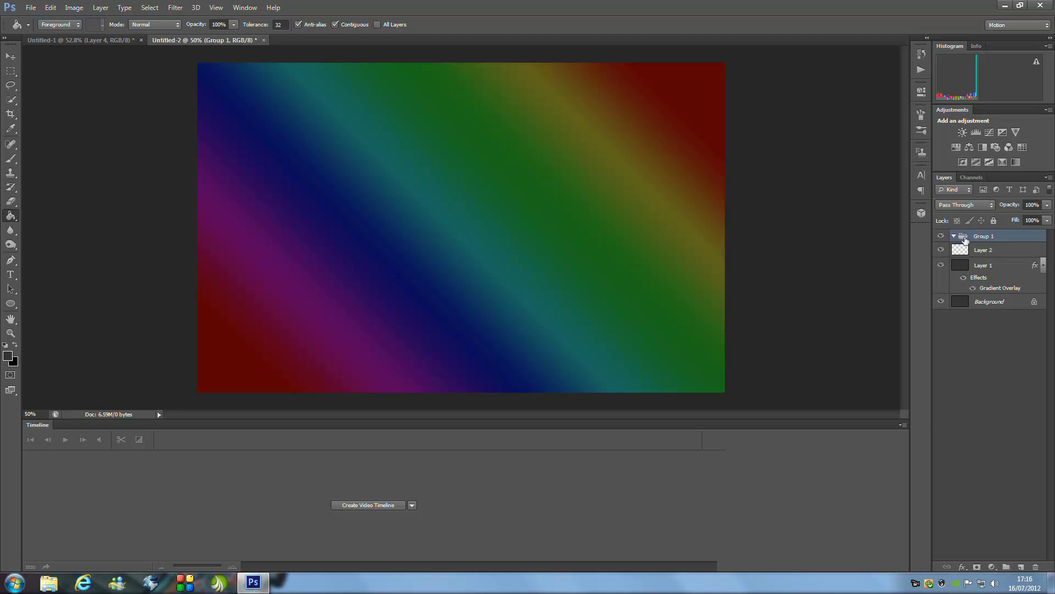
{"action": "left_click", "coordinate": [954, 236]}
{"action": "left_click_drag", "start_coordinate": [1013, 252], "coordinate": [989, 240]}
- Set the blend mode of Group 1 to Color Dodge
{"action": "left_click", "coordinate": [989, 239]}
{"action": "left_click", "coordinate": [967, 207]}
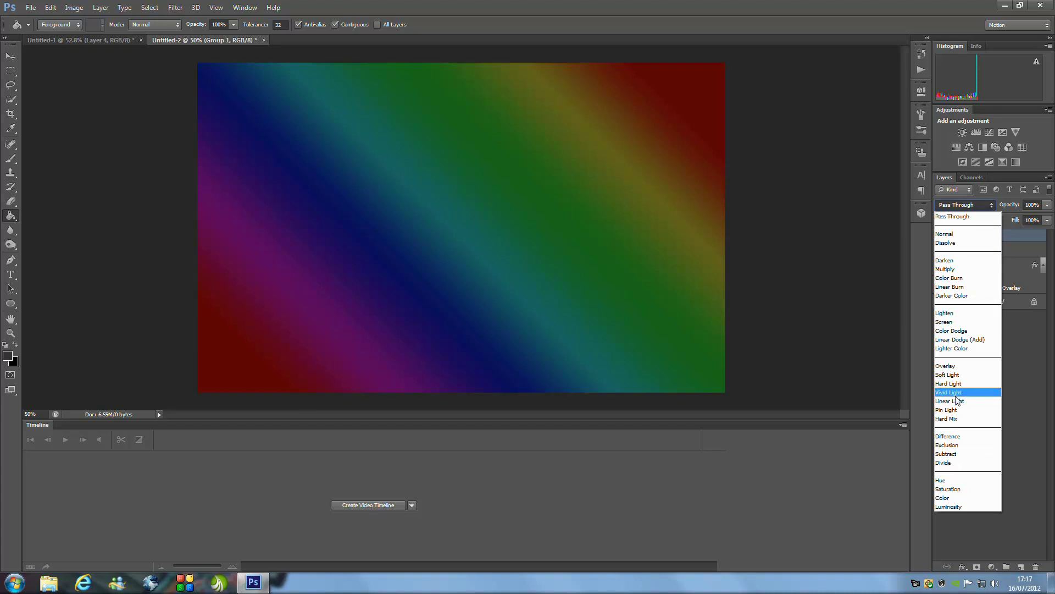
{"action": "left_click", "coordinate": [978, 331]}
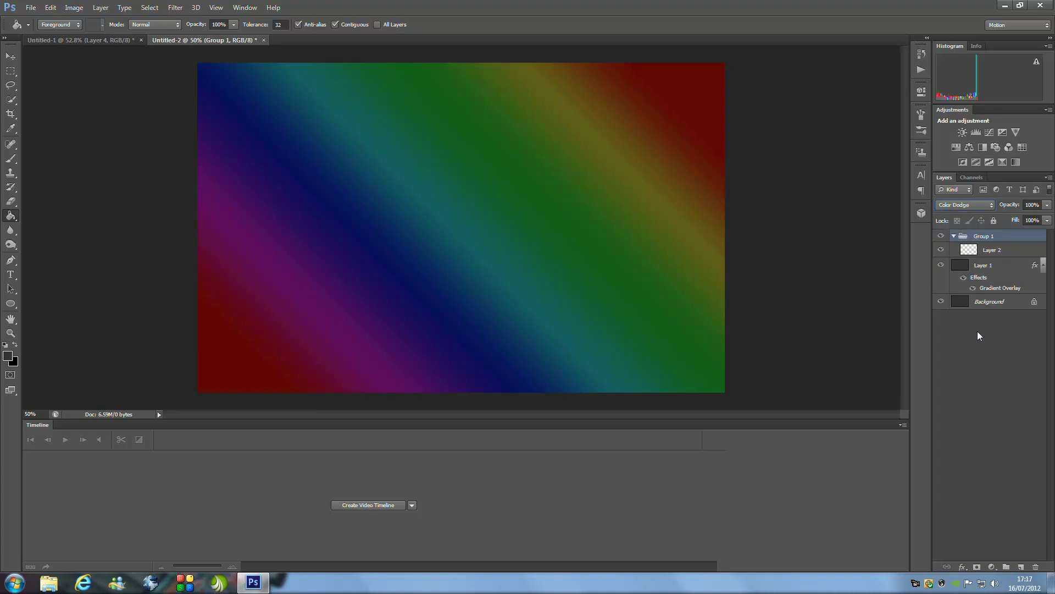
- Prepare the Brush tool for Layer 2 with the 999 px puzzle-piece tip at 500 px and a white foreground colour
{"action": "left_click", "coordinate": [1015, 253]}
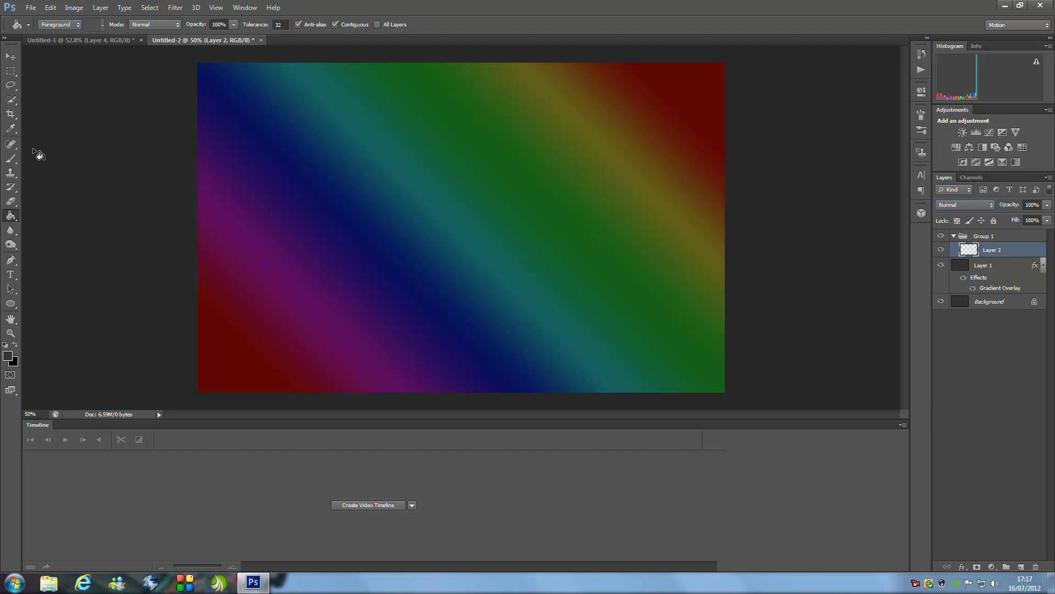
{"action": "left_click", "coordinate": [13, 159]}
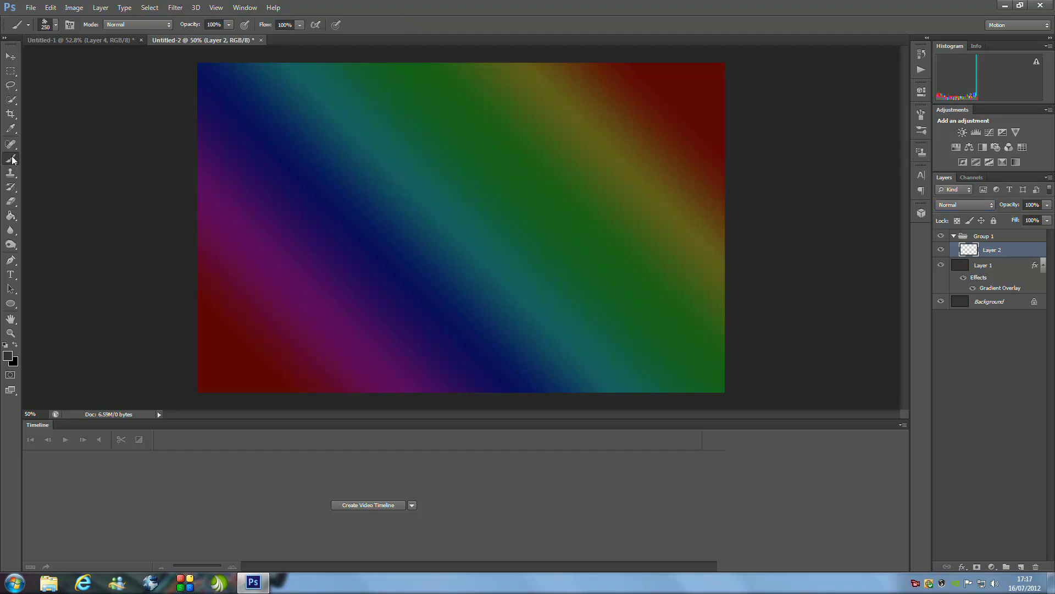
{"action": "left_click", "coordinate": [54, 25]}
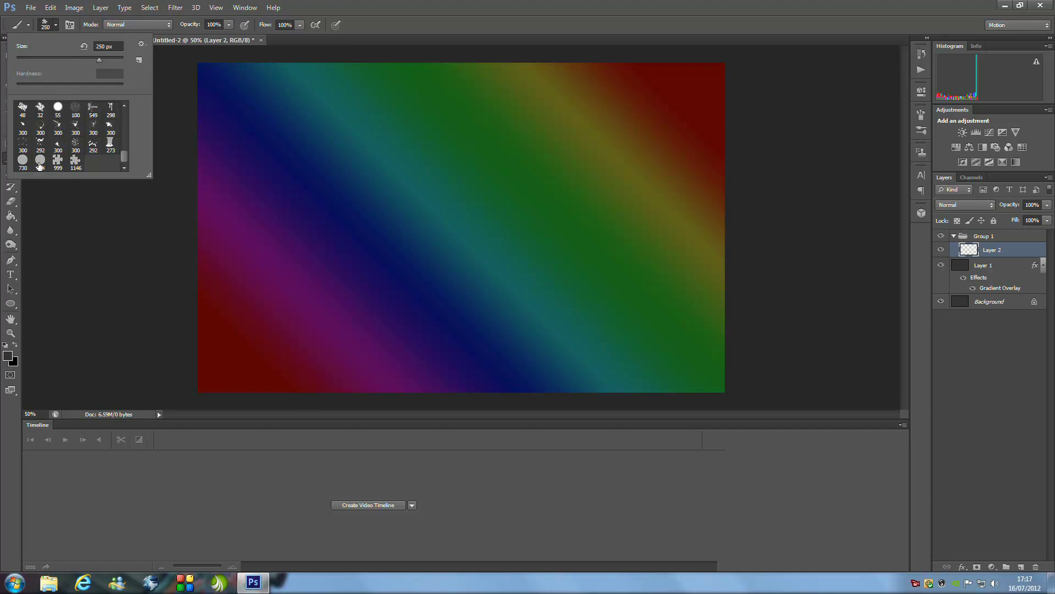
{"action": "left_click", "coordinate": [58, 161]}
{"action": "left_click", "coordinate": [1026, 253]}
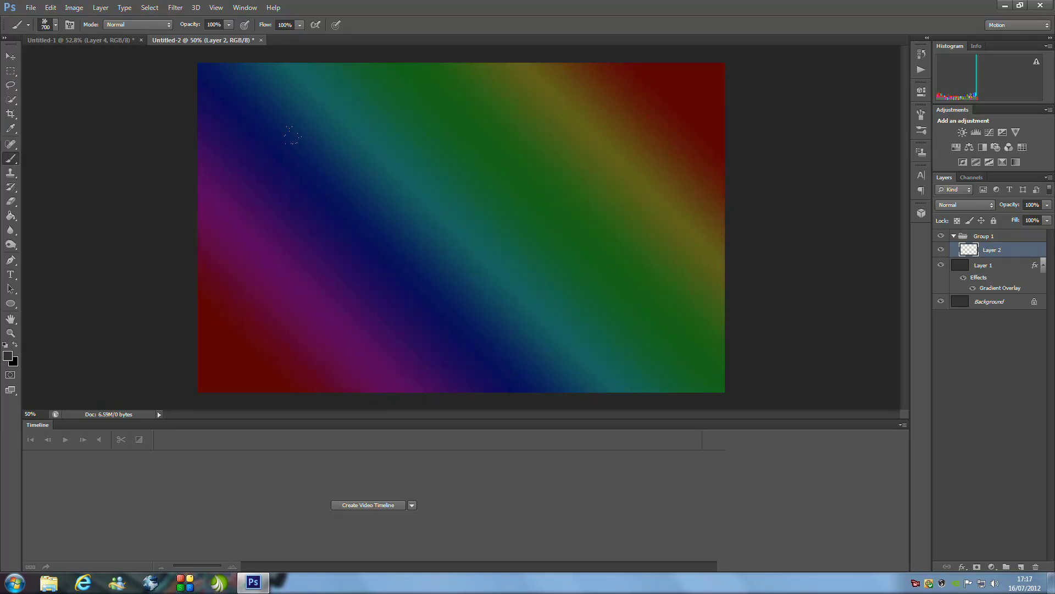
{"action": "left_click", "coordinate": [56, 25]}
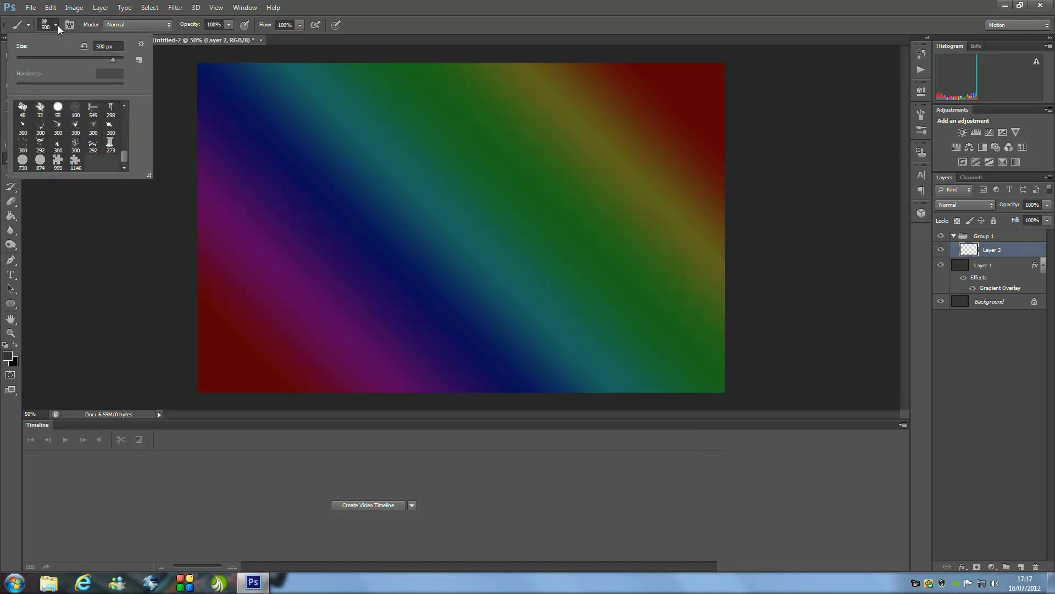
{"action": "left_click", "coordinate": [57, 25]}
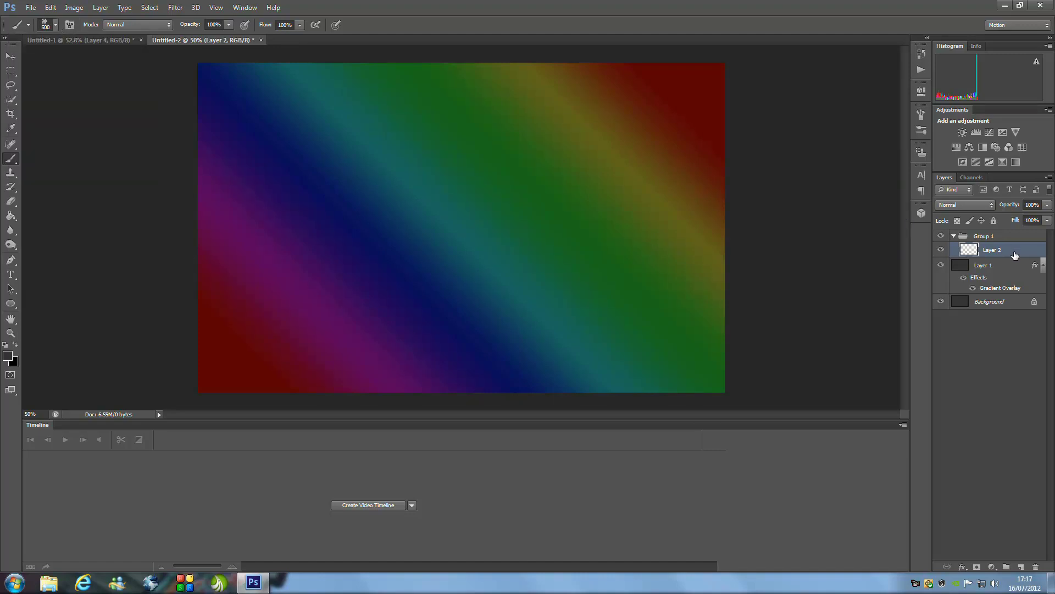
{"action": "left_click", "coordinate": [6, 344]}
{"action": "key", "text": "x"}
- Enable Shape Dynamics, Scattering and Transfer for the puzzle-piece brush in its brush settings
{"action": "left_click", "coordinate": [925, 118]}
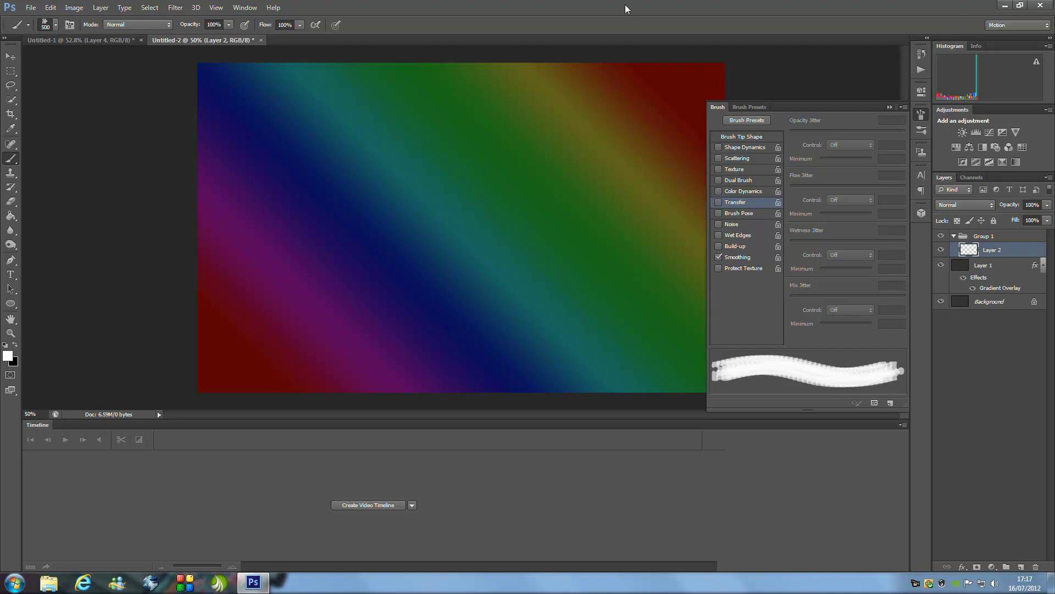
{"action": "left_click", "coordinate": [252, 10]}
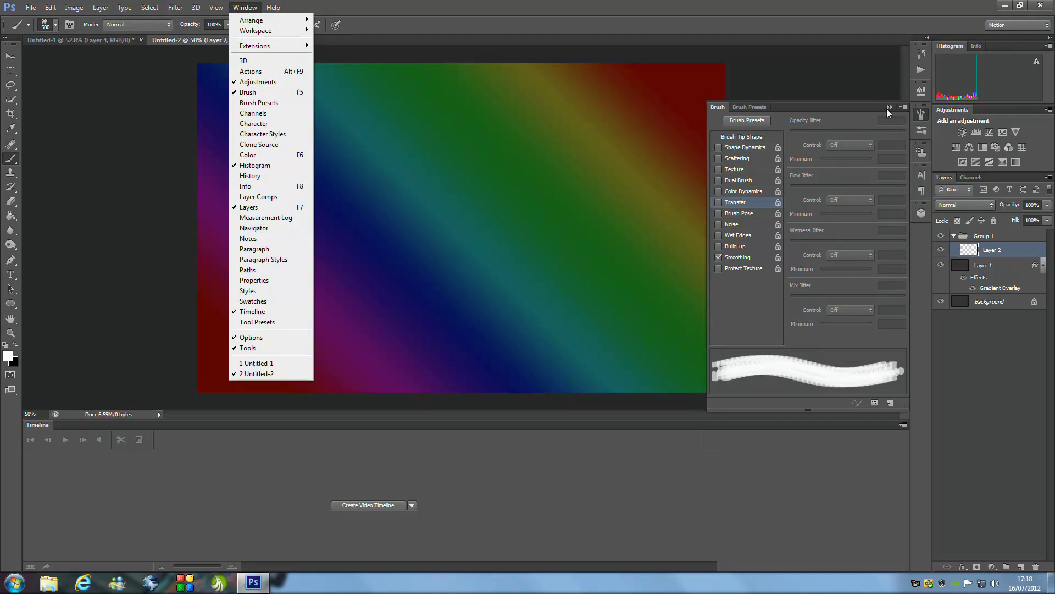
{"action": "left_click", "coordinate": [831, 112]}
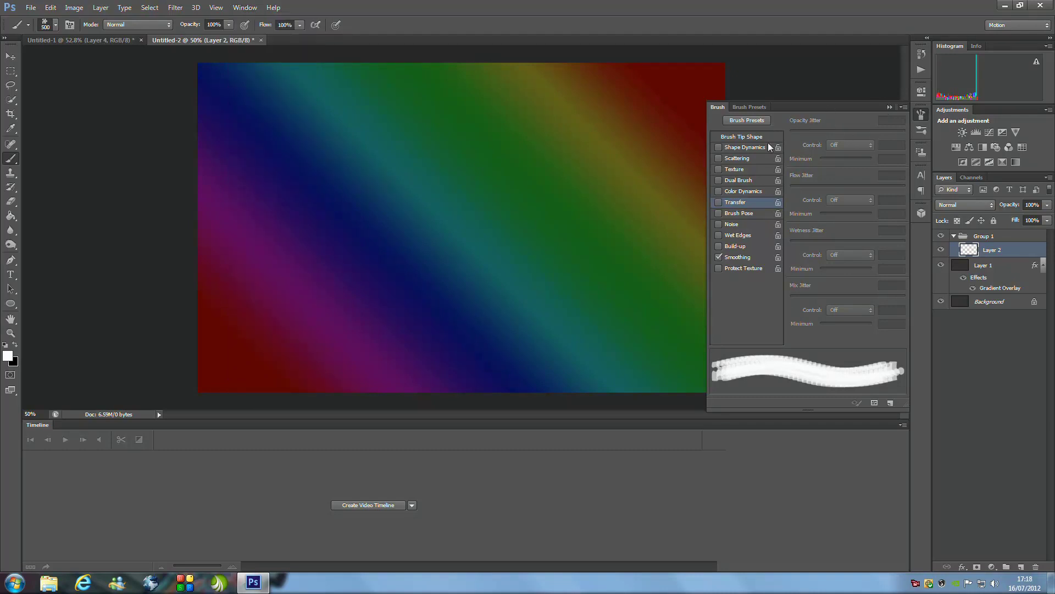
{"action": "left_click", "coordinate": [748, 149]}
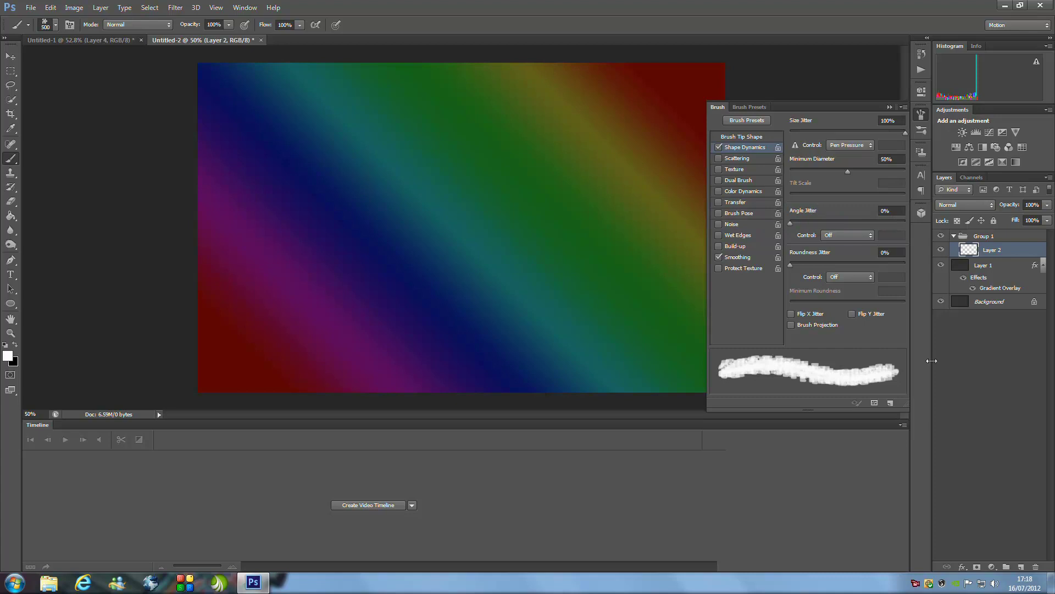
{"action": "left_click", "coordinate": [733, 159]}
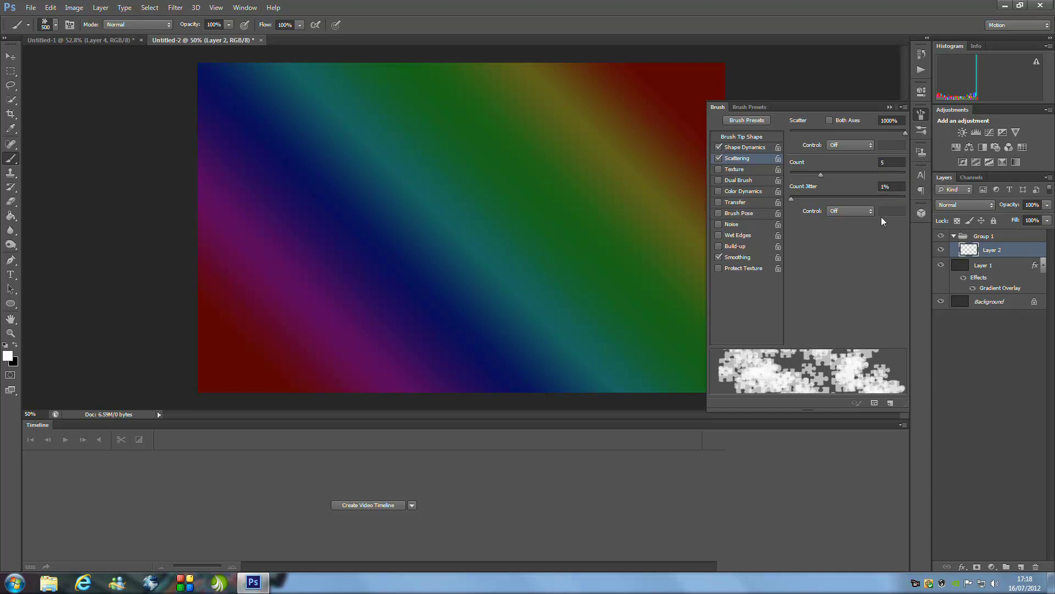
{"action": "left_click", "coordinate": [734, 203]}
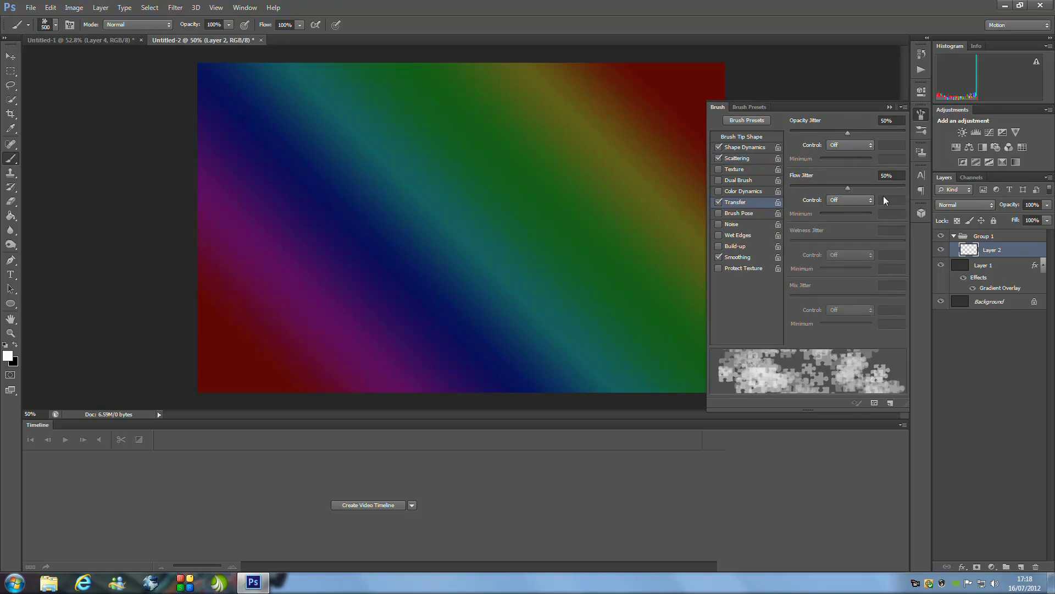
{"action": "left_click", "coordinate": [888, 107]}
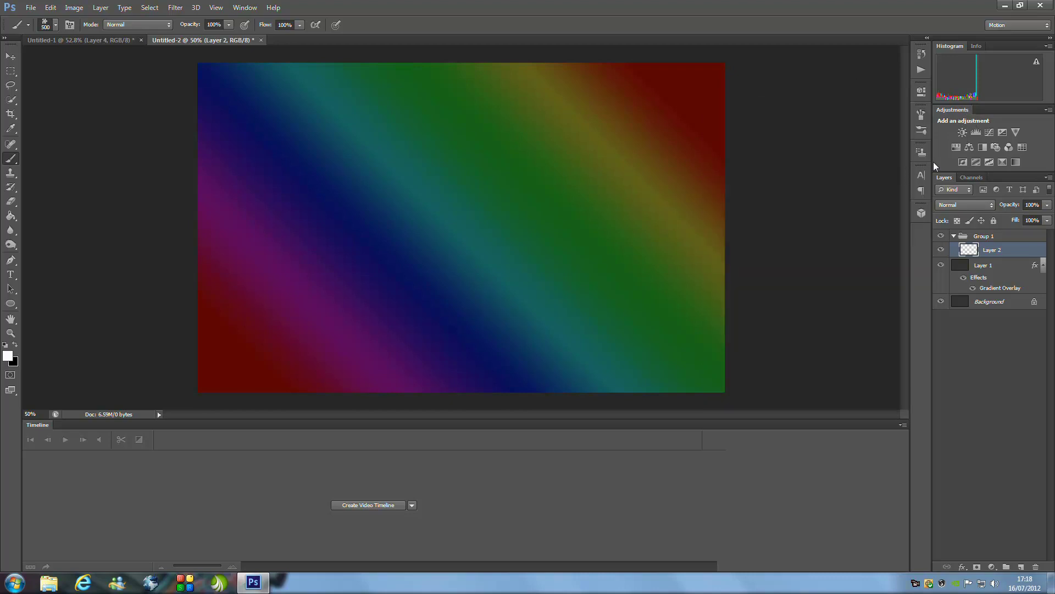
- Stamp single white puzzle pieces of varying size and opacity all over the canvas on Layer 2
{"action": "left_click", "coordinate": [294, 108]}
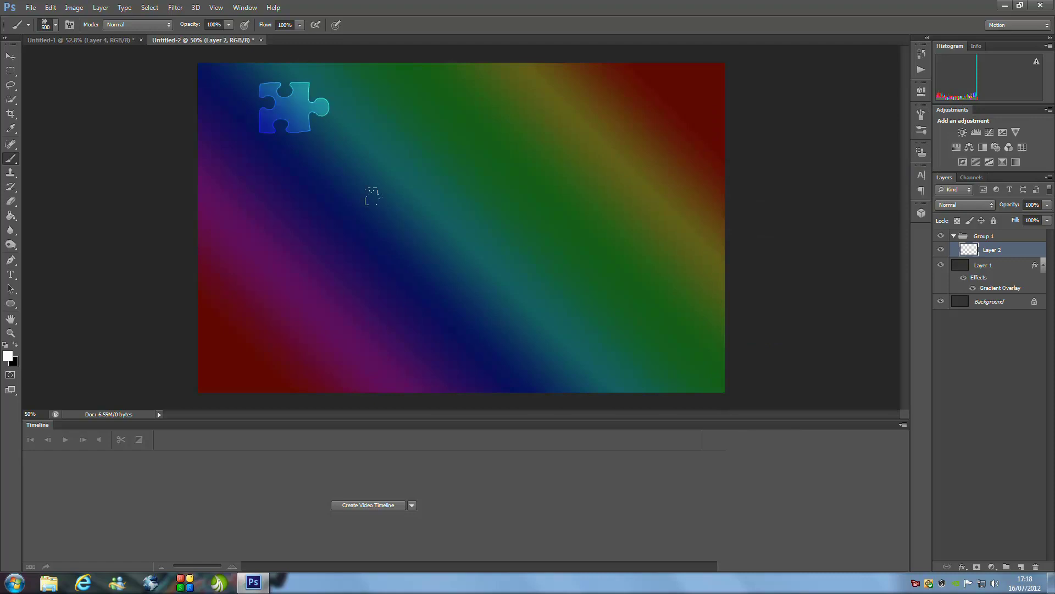
{"action": "left_click", "coordinate": [317, 275]}
{"action": "left_click", "coordinate": [295, 187]}
{"action": "left_click", "coordinate": [675, 135]}
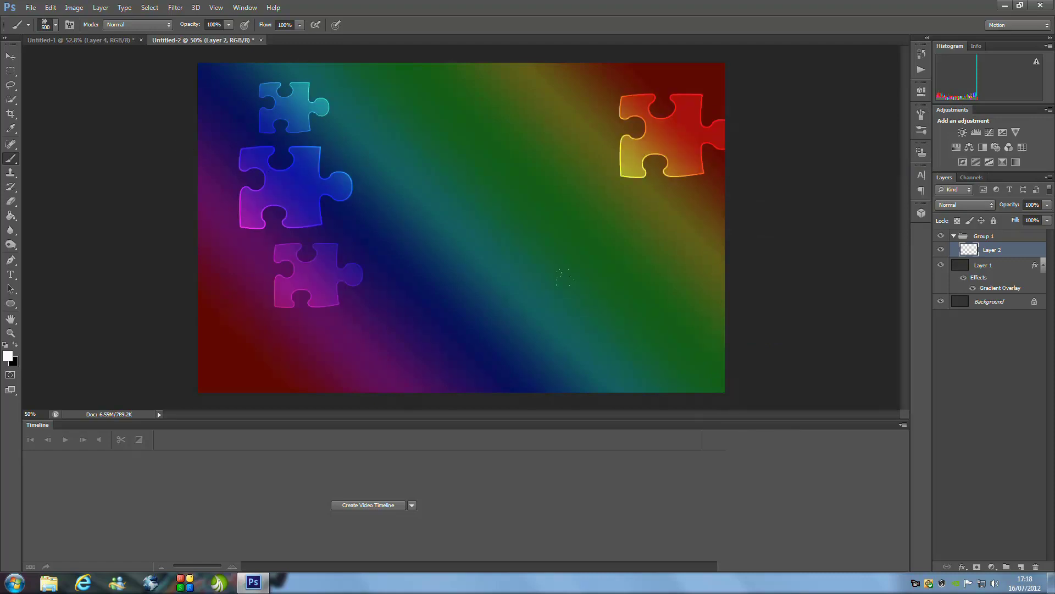
{"action": "left_click", "coordinate": [622, 318]}
{"action": "left_click", "coordinate": [488, 315]}
{"action": "left_click", "coordinate": [511, 149]}
{"action": "left_click", "coordinate": [393, 104]}
{"action": "left_click", "coordinate": [489, 88]}
{"action": "left_click", "coordinate": [599, 216]}
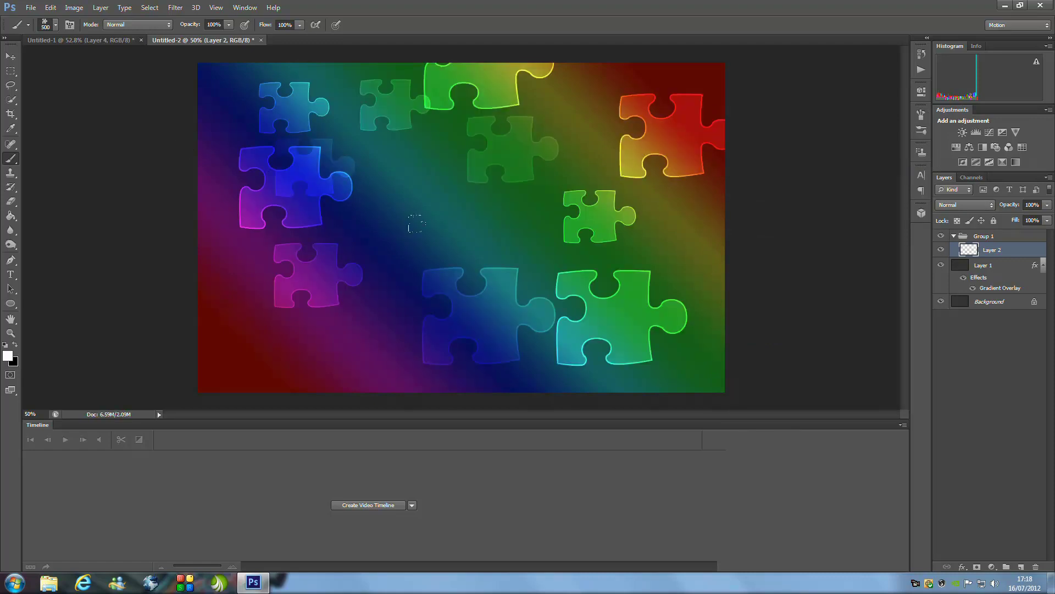
{"action": "left_click", "coordinate": [430, 240]}
{"action": "left_click", "coordinate": [308, 363]}
{"action": "left_click", "coordinate": [244, 292]}
{"action": "left_click", "coordinate": [225, 360]}
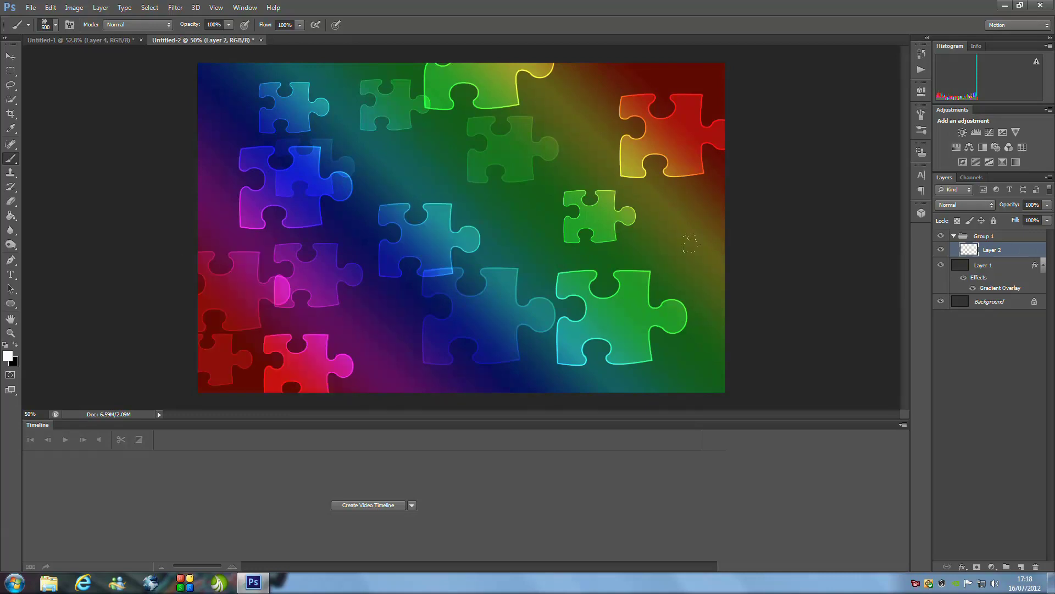
{"action": "left_click", "coordinate": [448, 175]}
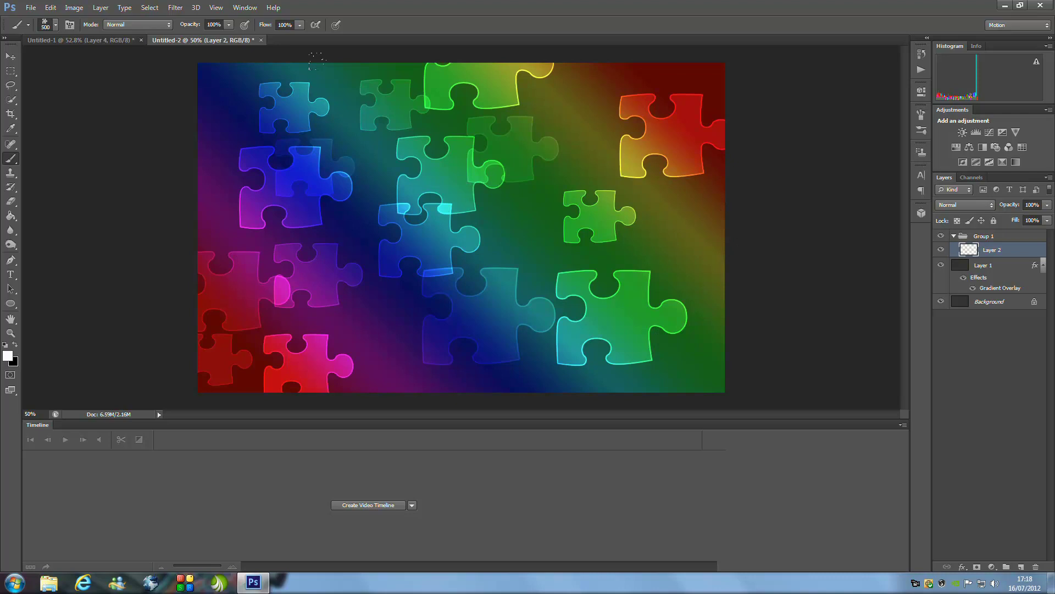
- Apply a Gaussian Blur with a 20-pixel radius to the puzzle pieces on Layer 2
{"action": "left_click", "coordinate": [176, 10]}
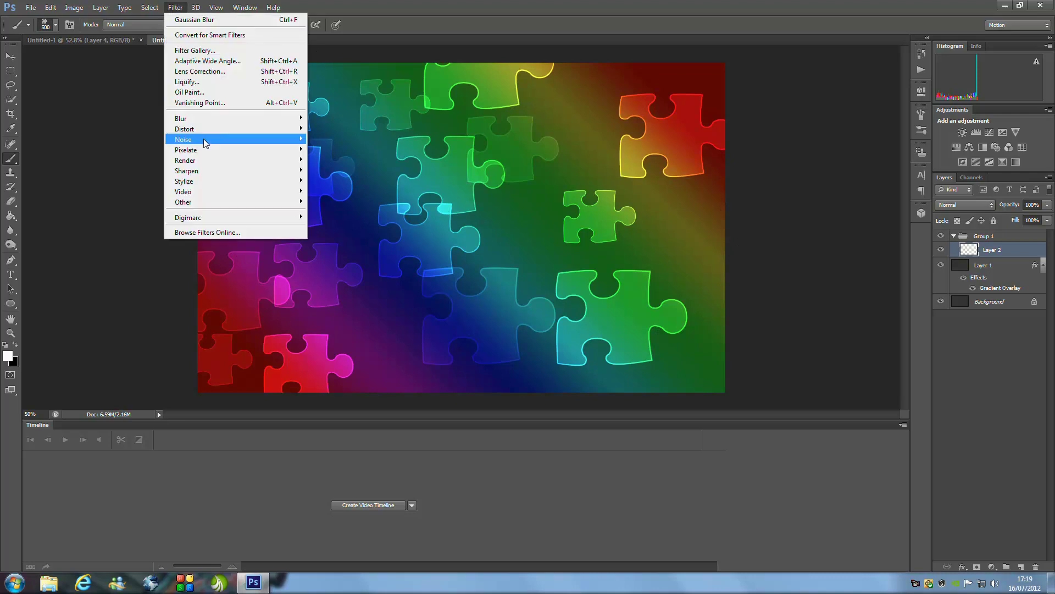
{"action": "mouse_move", "coordinate": [216, 122]}
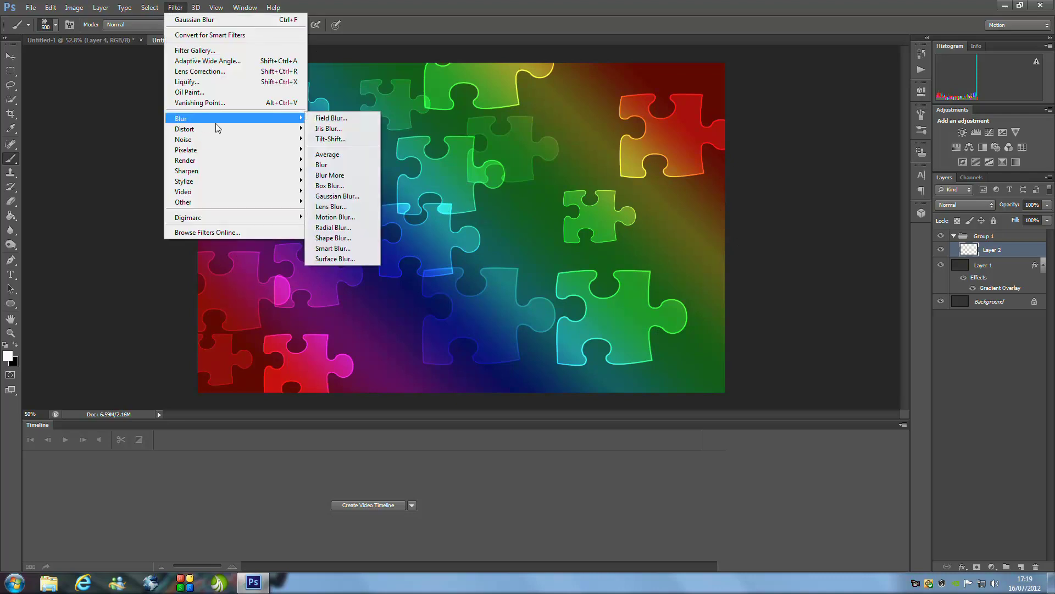
{"action": "left_click", "coordinate": [341, 196]}
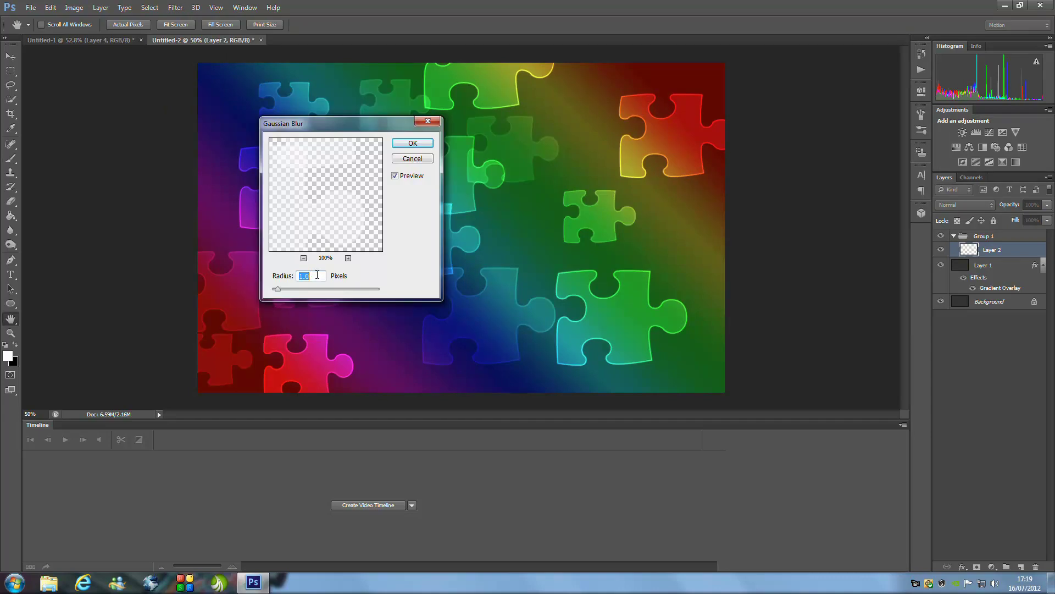
{"action": "type", "text": "20"}
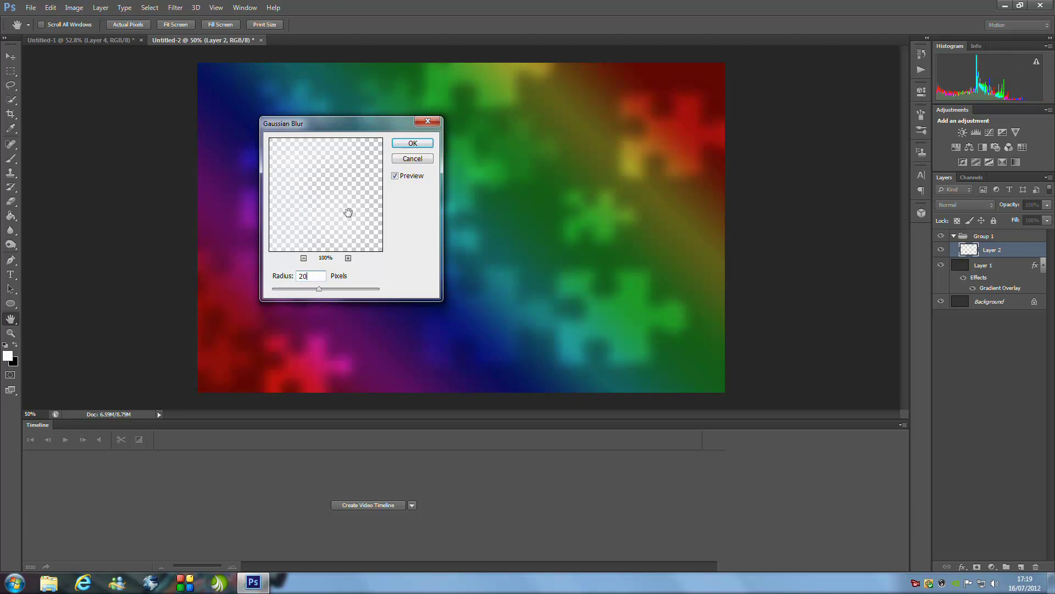
{"action": "left_click", "coordinate": [413, 143]}
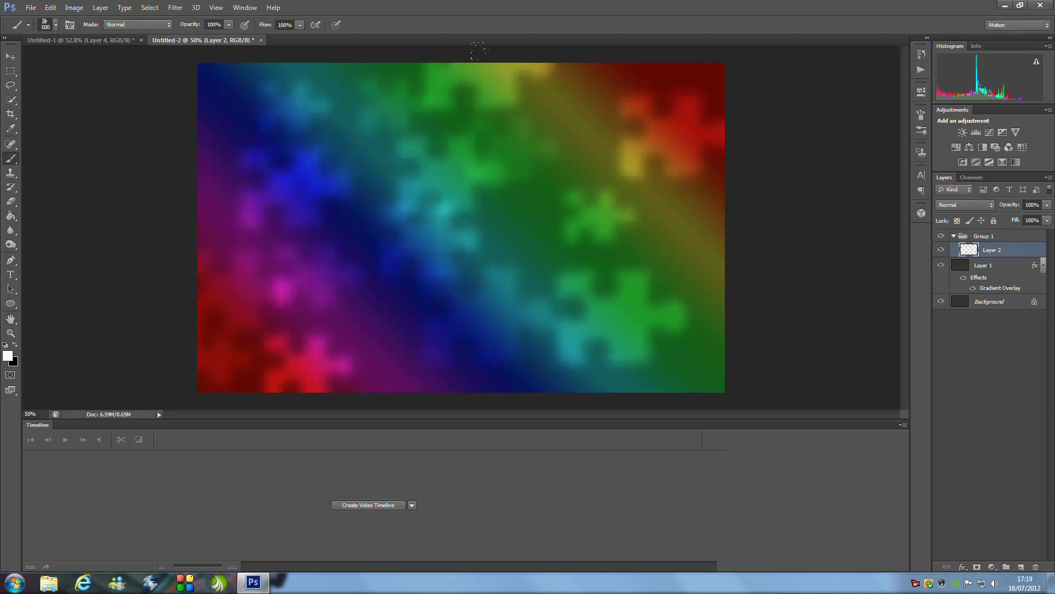
- Add a new layer above Layer 2 in Group 1 and stamp white puzzle pieces across the canvas with the brush at 400 px
{"action": "key", "text": "bracketleft"}
{"action": "left_click", "coordinate": [1022, 568]}
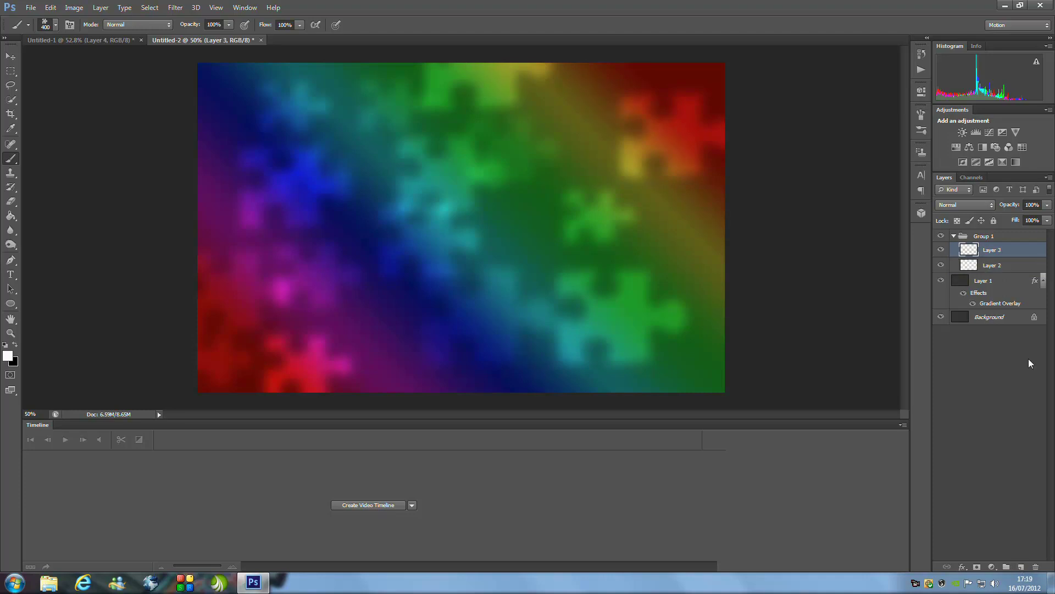
{"action": "left_click", "coordinate": [304, 128]}
{"action": "left_click", "coordinate": [300, 317]}
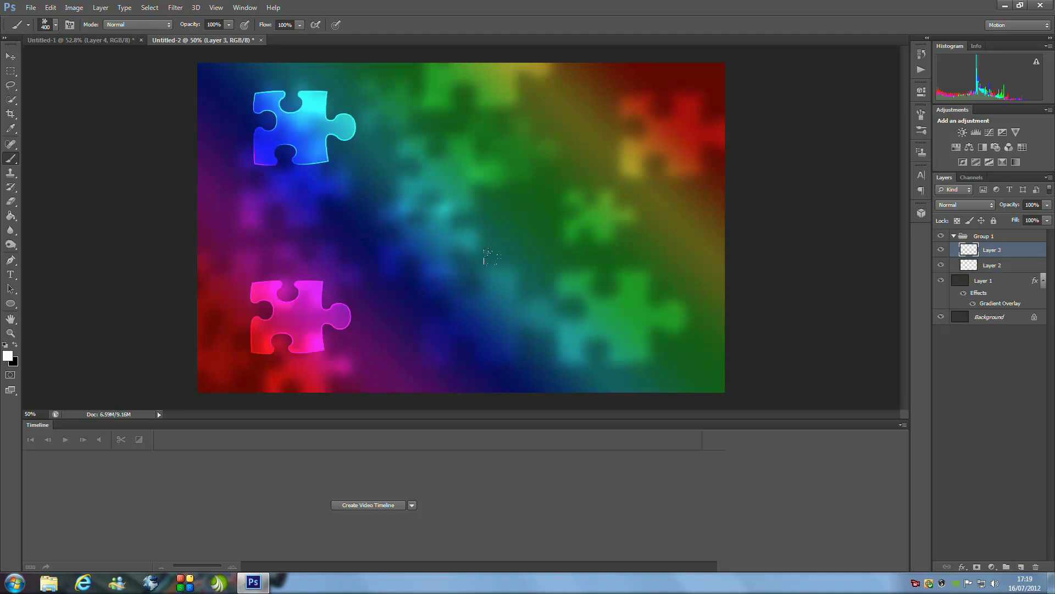
{"action": "left_click", "coordinate": [528, 280]}
{"action": "left_click", "coordinate": [406, 154]}
{"action": "left_click", "coordinate": [577, 127]}
{"action": "left_click", "coordinate": [685, 226]}
{"action": "left_click", "coordinate": [409, 227]}
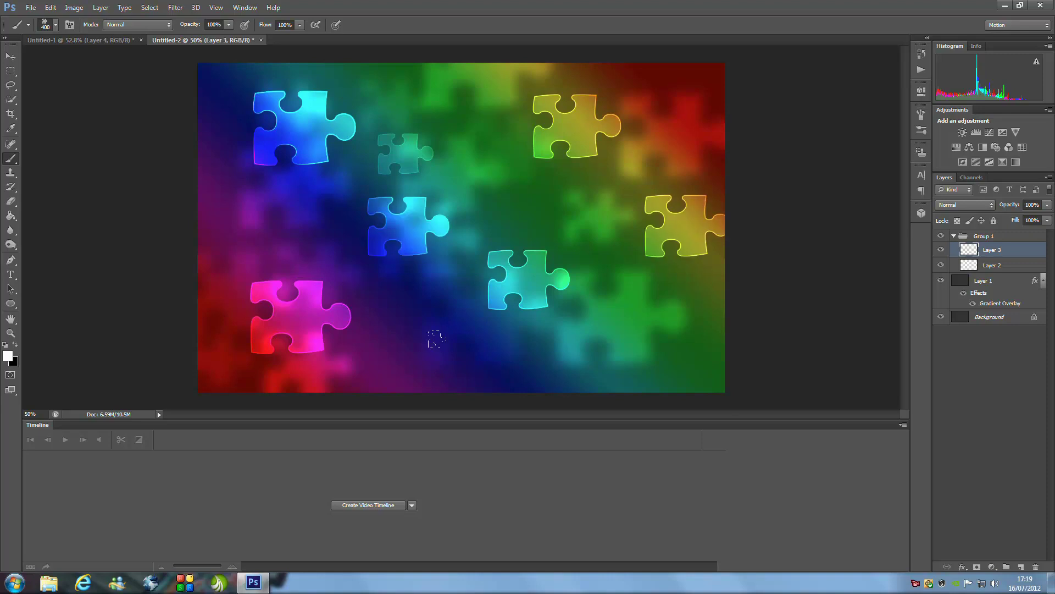
{"action": "left_click", "coordinate": [470, 356]}
{"action": "left_click", "coordinate": [666, 345]}
{"action": "left_click", "coordinate": [546, 212]}
{"action": "left_click", "coordinate": [441, 94]}
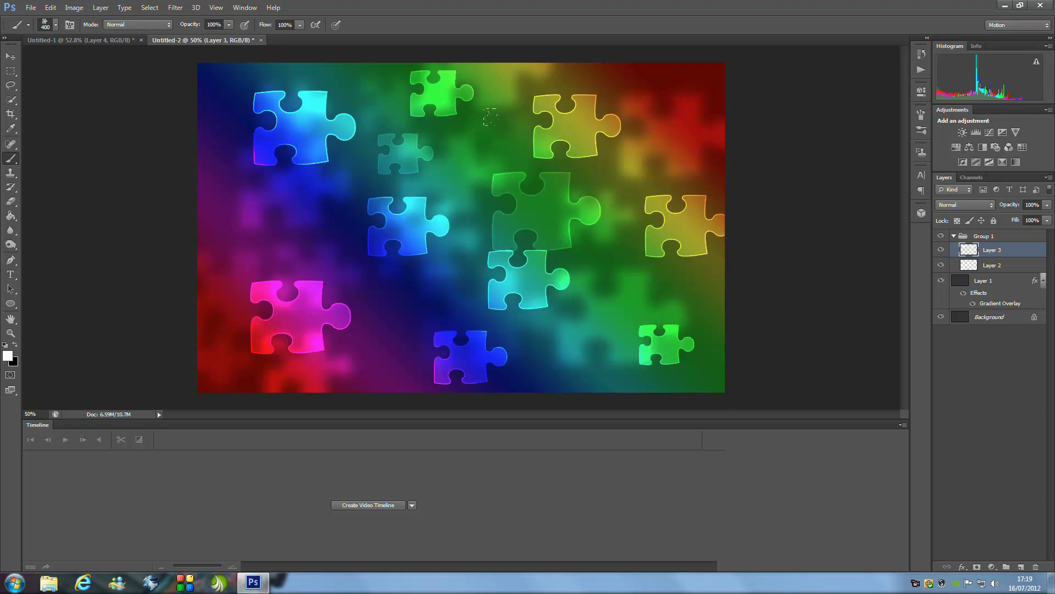
{"action": "left_click", "coordinate": [495, 149]}
{"action": "left_click", "coordinate": [221, 220]}
{"action": "left_click", "coordinate": [304, 228]}
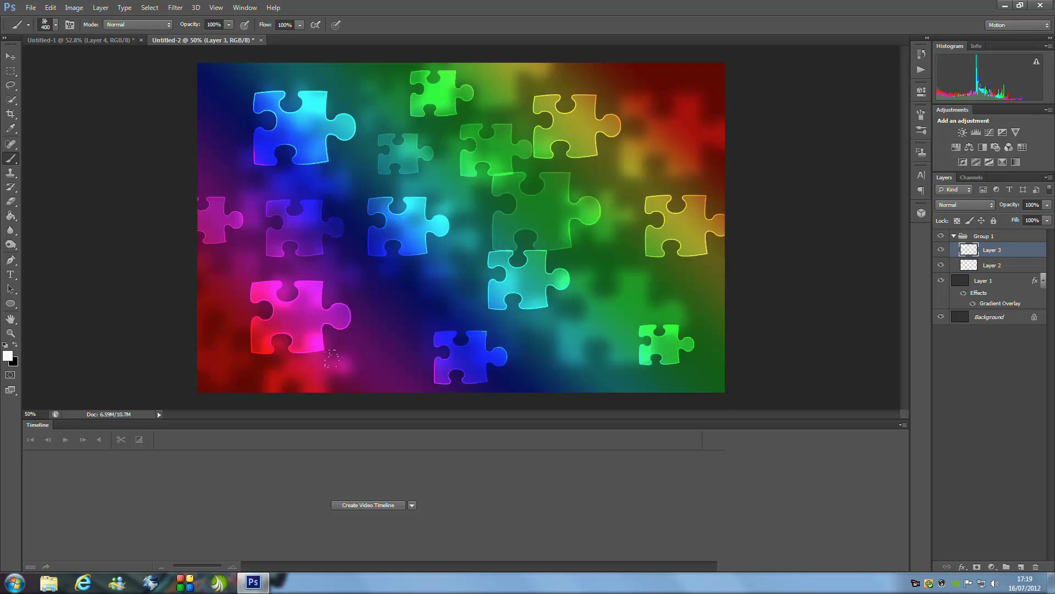
{"action": "left_click", "coordinate": [367, 371]}
{"action": "left_click", "coordinate": [423, 287]}
{"action": "left_click", "coordinate": [599, 355]}
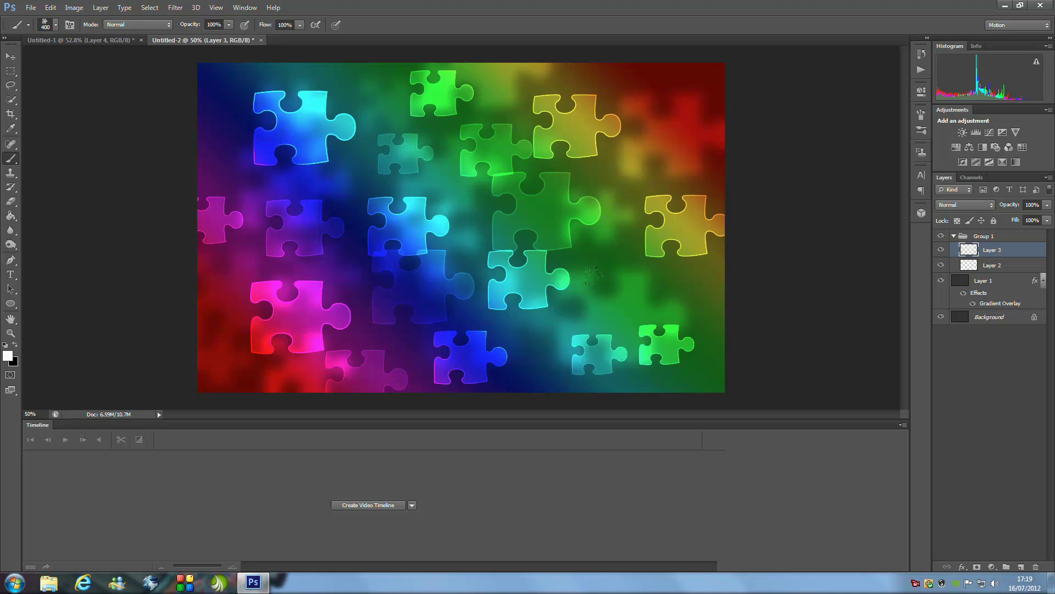
- Apply a Gaussian Blur with a 4-pixel radius to the puzzle pieces on Layer 3
{"action": "left_click", "coordinate": [175, 8]}
{"action": "mouse_move", "coordinate": [209, 118]}
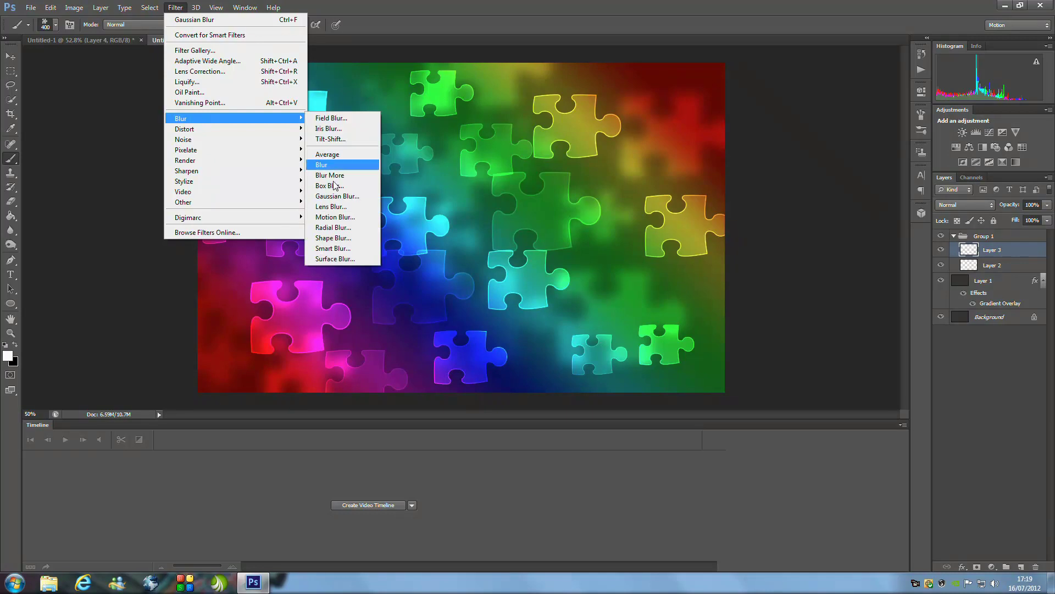
{"action": "left_click", "coordinate": [338, 196]}
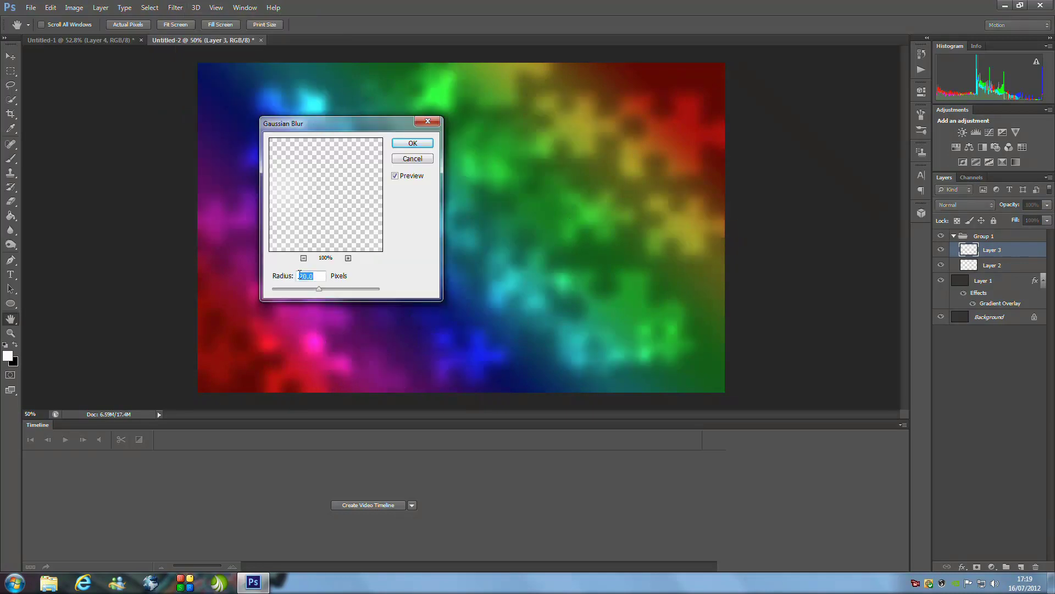
{"action": "type", "text": "4"}
{"action": "left_click", "coordinate": [413, 143]}
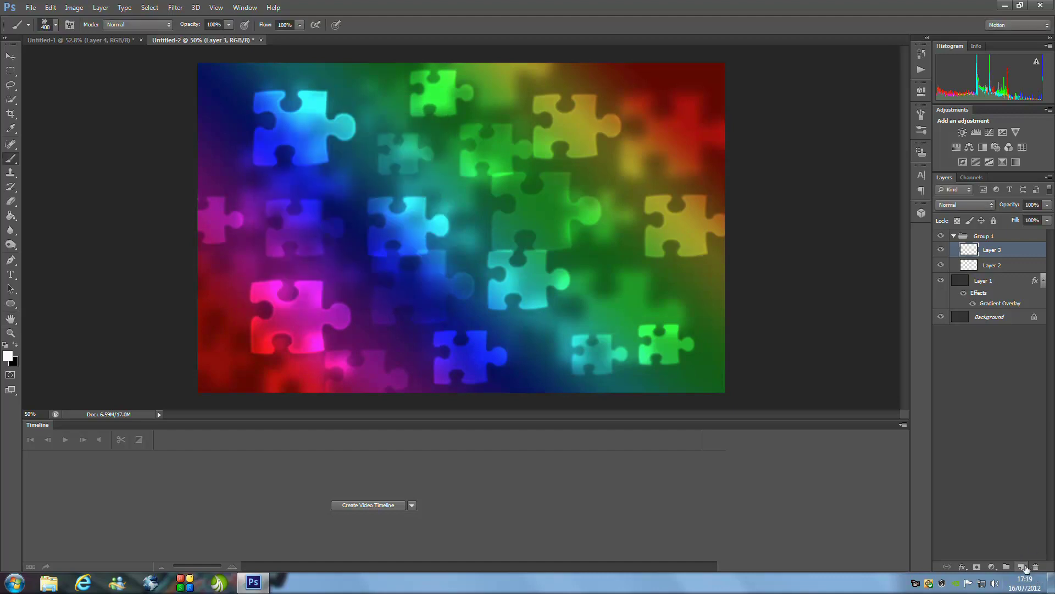
- Add a new layer above Layer 3 and stamp many smaller puzzle pieces over the canvas with the brush at 250 px
{"action": "left_click", "coordinate": [1021, 567]}
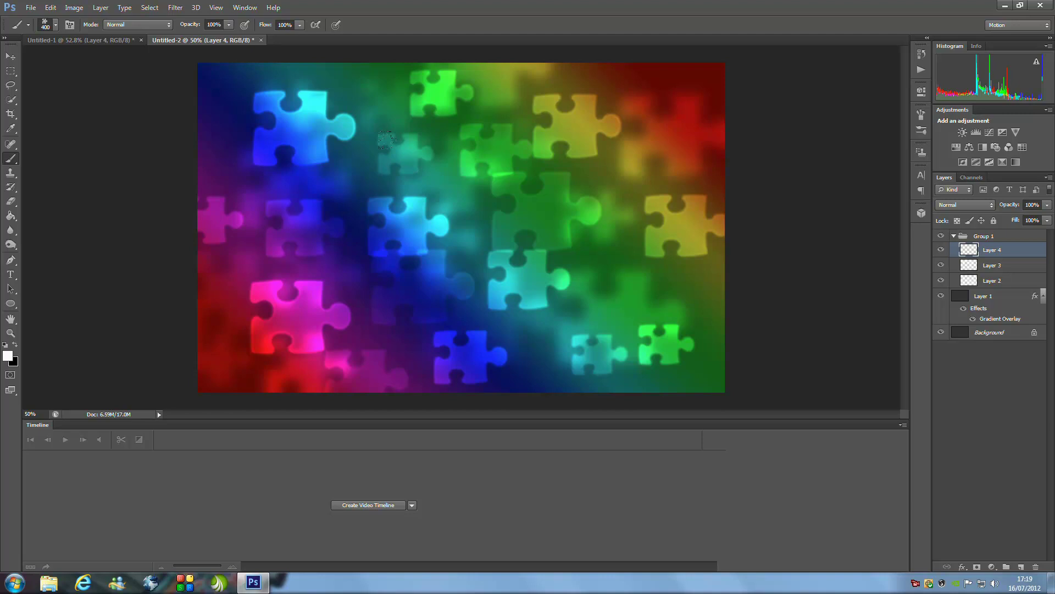
{"action": "key", "text": "bracketleft"}
{"action": "key", "text": "bracketleft"}
{"action": "mouse_move", "coordinate": [233, 93]}
{"action": "left_mouse_down"}
{"action": "mouse_move", "coordinate": [558, 211]}
{"action": "mouse_move", "coordinate": [431, 221]}
{"action": "left_mouse_up"}
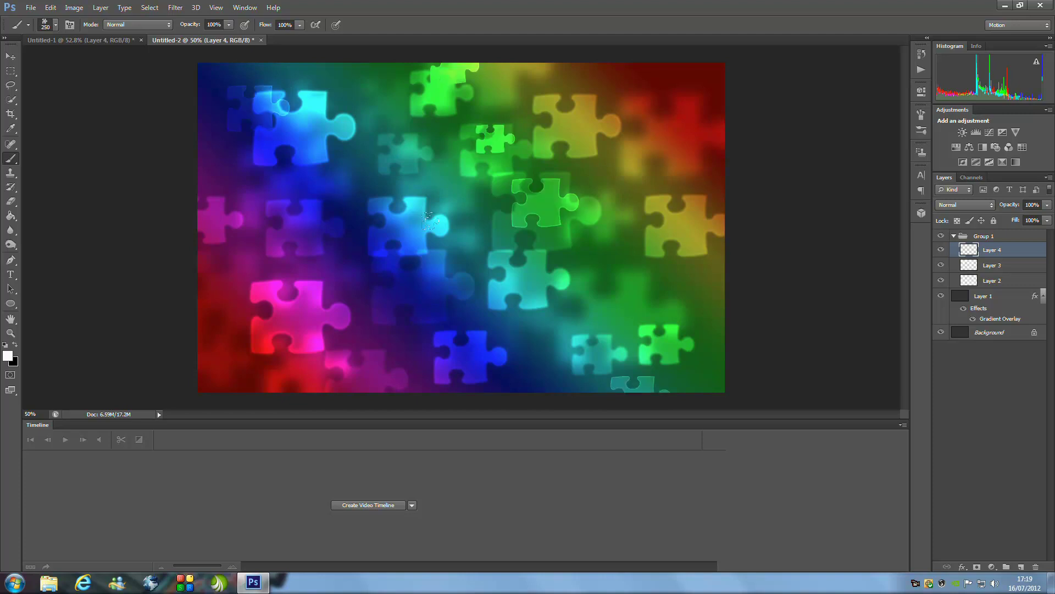
{"action": "mouse_move", "coordinate": [360, 127]}
{"action": "left_mouse_down"}
{"action": "mouse_move", "coordinate": [384, 259]}
{"action": "mouse_move", "coordinate": [363, 308]}
{"action": "mouse_move", "coordinate": [258, 297]}
{"action": "mouse_move", "coordinate": [398, 204]}
{"action": "mouse_move", "coordinate": [550, 165]}
{"action": "mouse_move", "coordinate": [677, 159]}
{"action": "mouse_move", "coordinate": [633, 275]}
{"action": "mouse_move", "coordinate": [474, 286]}
{"action": "mouse_move", "coordinate": [484, 308]}
{"action": "mouse_move", "coordinate": [549, 231]}
{"action": "mouse_move", "coordinate": [385, 209]}
{"action": "mouse_move", "coordinate": [553, 217]}
{"action": "mouse_move", "coordinate": [450, 193]}
{"action": "mouse_move", "coordinate": [443, 336]}
{"action": "mouse_move", "coordinate": [638, 198]}
{"action": "mouse_move", "coordinate": [336, 97]}
{"action": "left_mouse_up"}
{"action": "left_click", "coordinate": [336, 100]}
{"action": "left_click", "coordinate": [450, 164]}
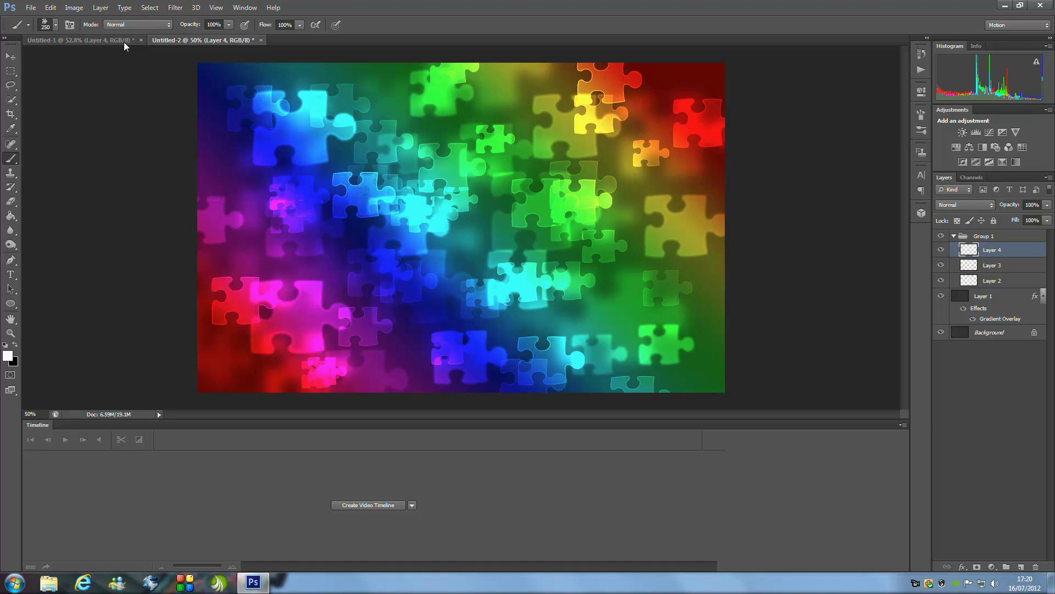
{"action": "left_click", "coordinate": [275, 231]}
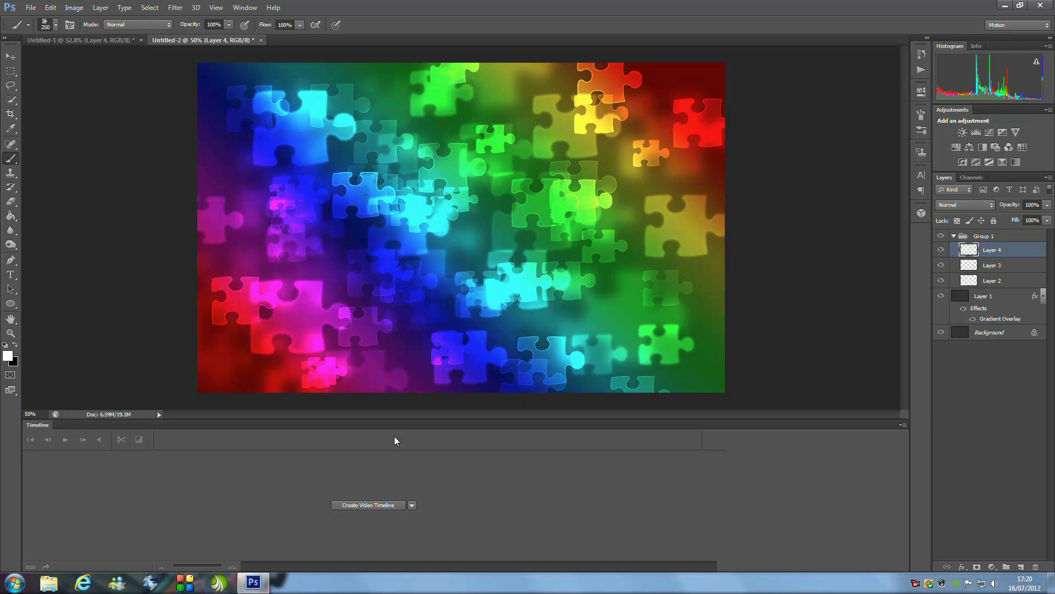
{"action": "left_click", "coordinate": [366, 312]}
{"action": "left_click", "coordinate": [699, 301]}
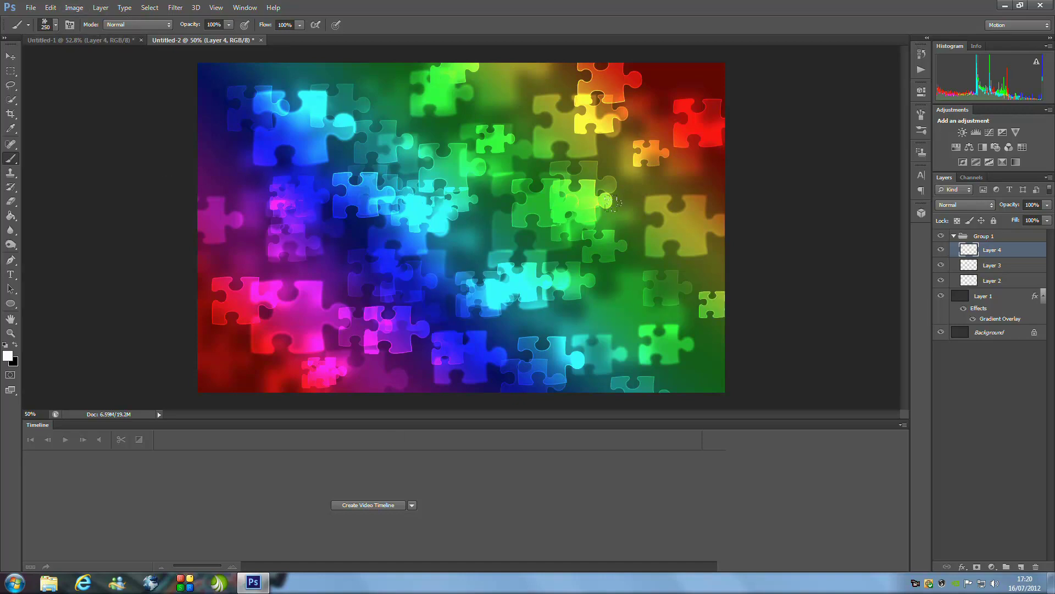
- Apply a Gaussian Blur with a 1-pixel radius to the puzzle pieces on Layer 4
{"action": "left_click", "coordinate": [175, 8]}
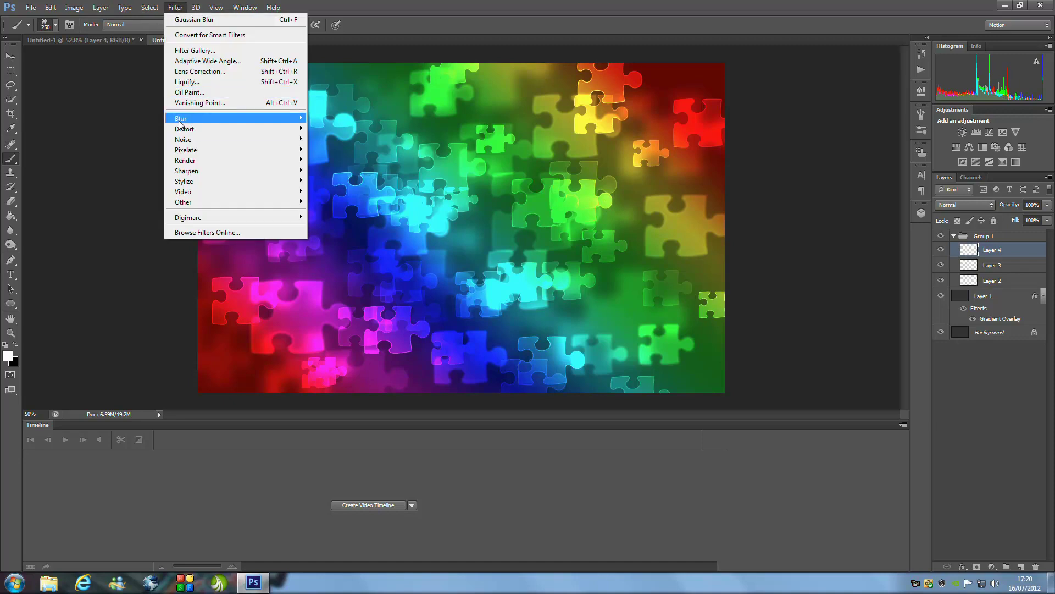
{"action": "mouse_move", "coordinate": [180, 124]}
{"action": "left_click", "coordinate": [340, 197]}
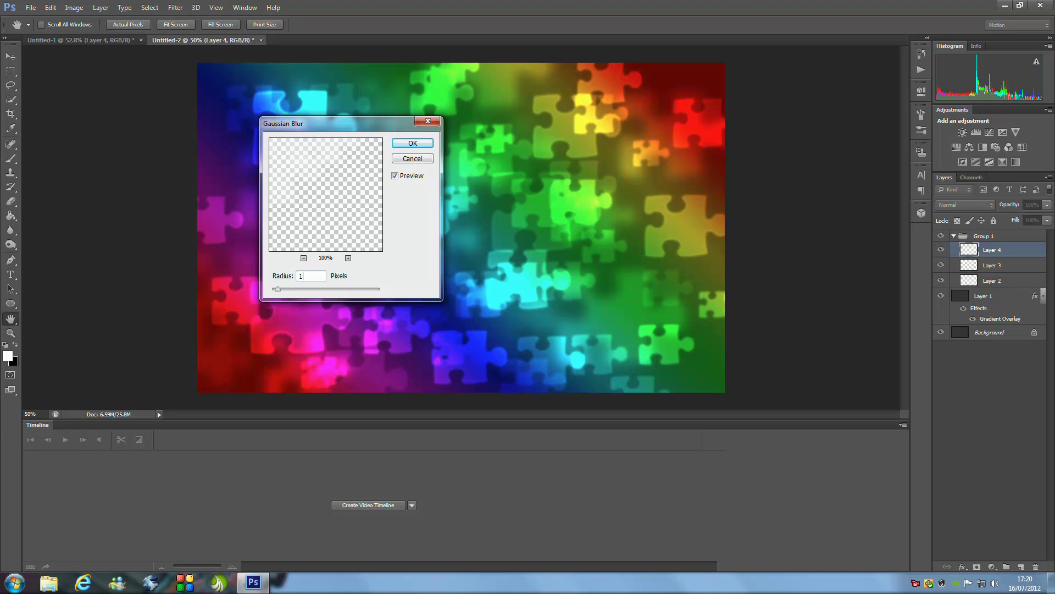
{"action": "left_click", "coordinate": [411, 144]}
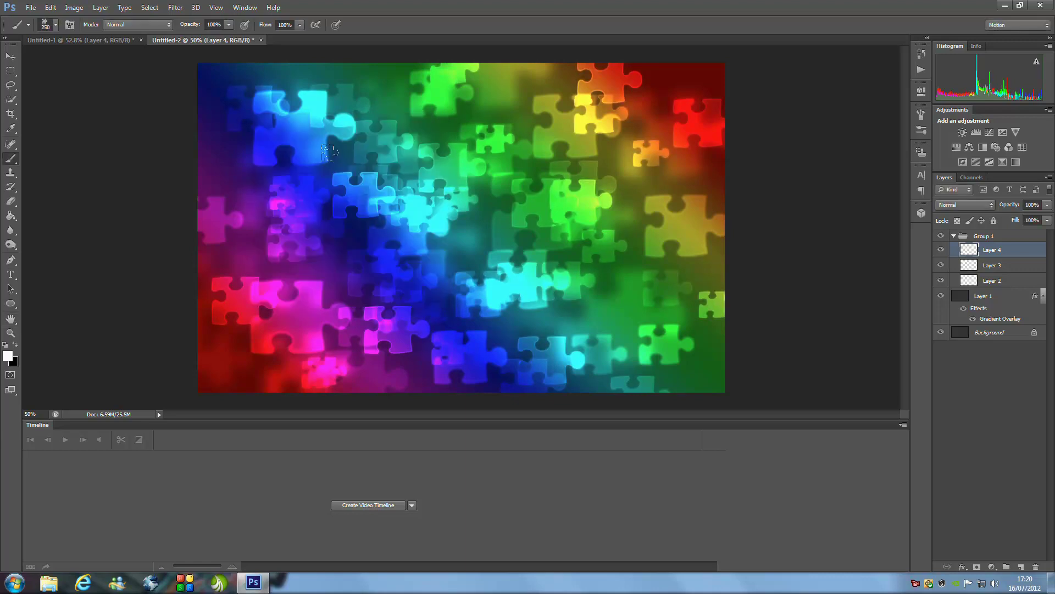